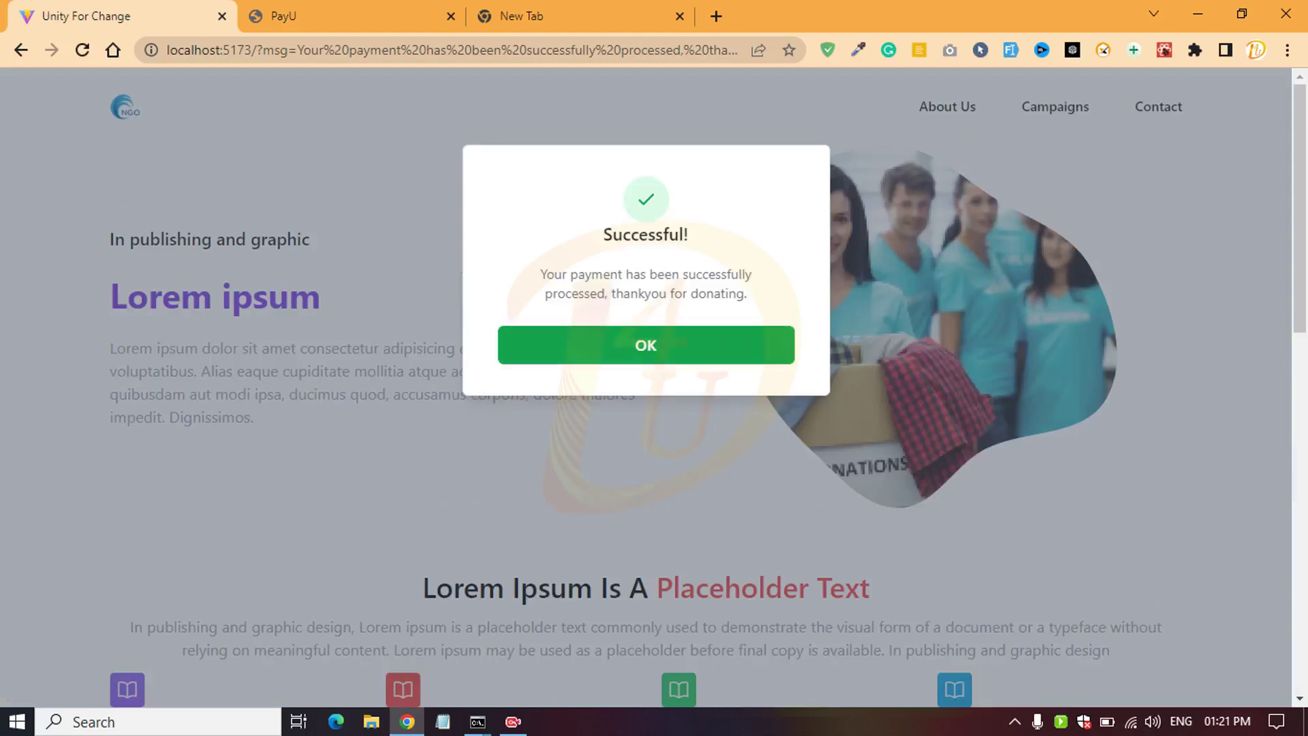
# Step: Dismiss the payment success message and bring up the recent campaign cards on the home page
pyautogui.click(645, 344)
pyautogui.scroll(-10, 646, 345)
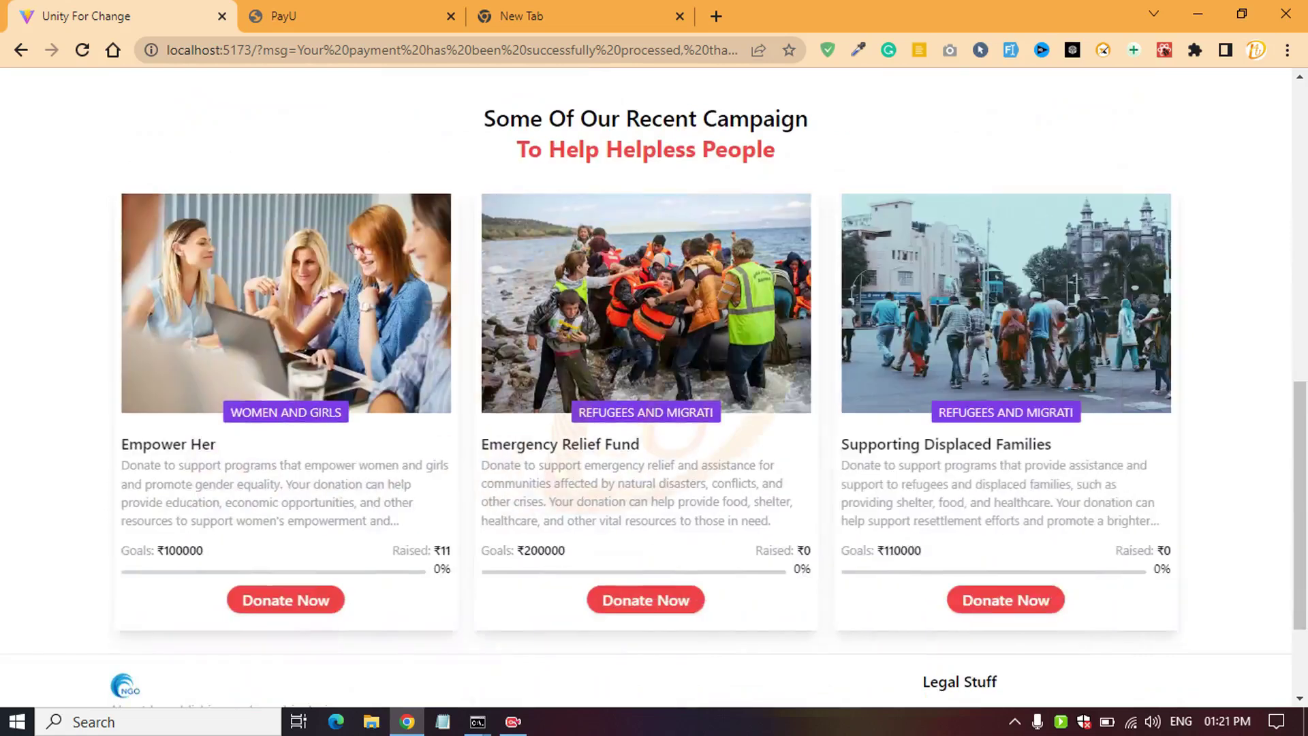
pyautogui.scroll(-2, 646, 382)
# Step: Open the developer tools for the home page in the mobile device preview and check the device list
pyautogui.rightClick(496, 486)
pyautogui.click(538, 470)
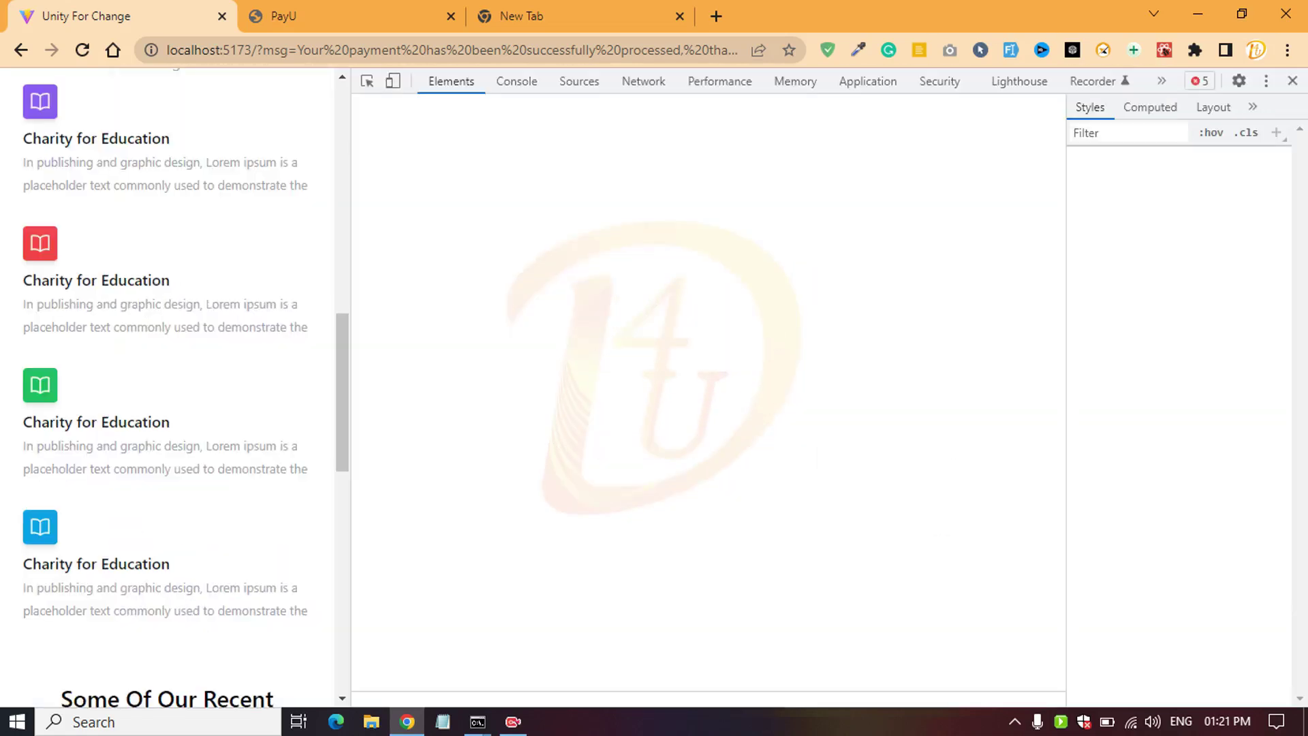
pyautogui.click(54, 81)
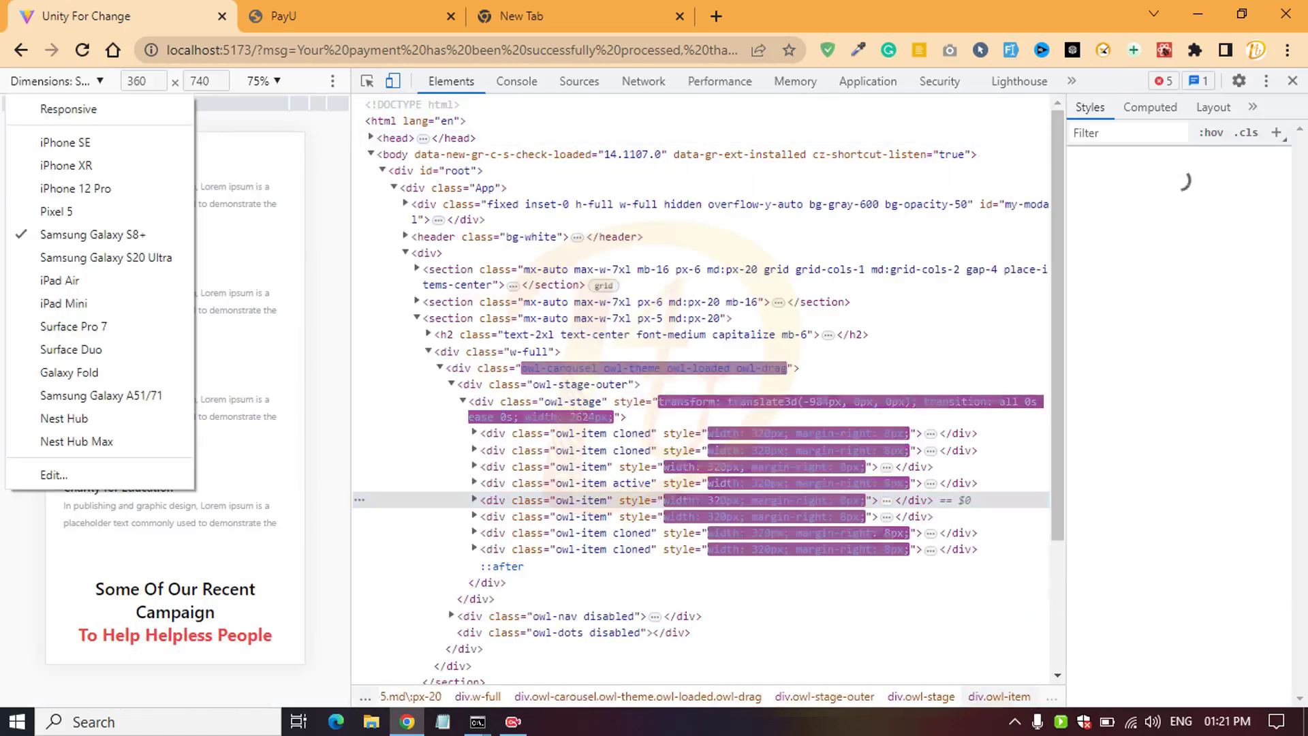
pyautogui.click(450, 188)
# Step: Examine the home page's mobile layout from the header and its navigation menu down to the footer
pyautogui.scroll(-4, 175, 409)
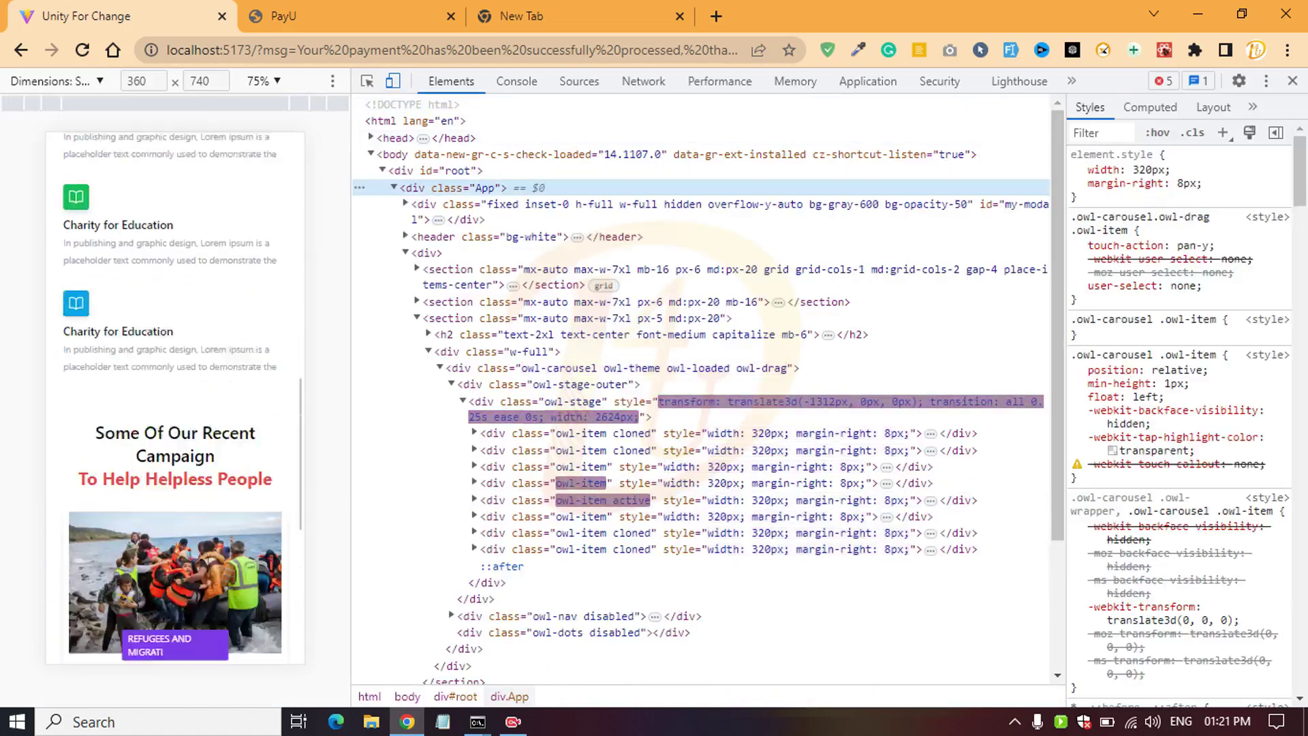
pyautogui.scroll(10, 175, 395)
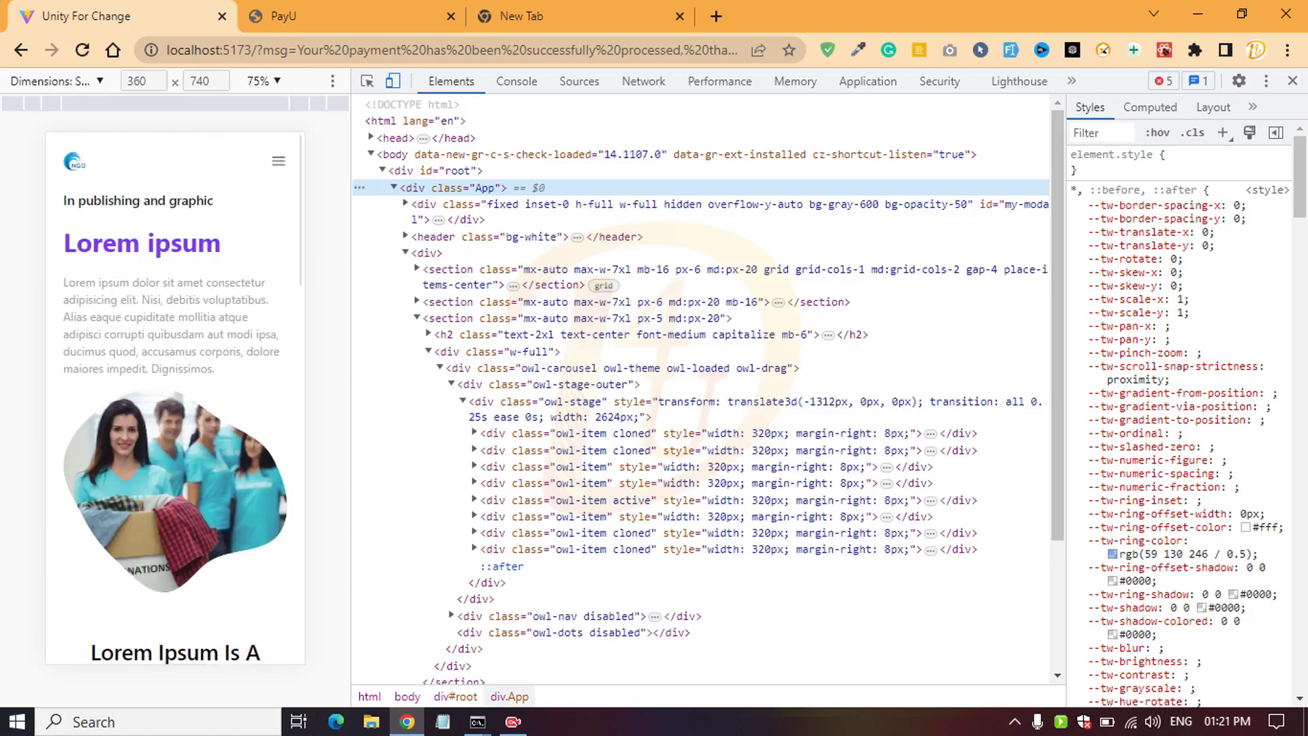
pyautogui.click(278, 161)
pyautogui.click(278, 160)
pyautogui.scroll(-10, 175, 395)
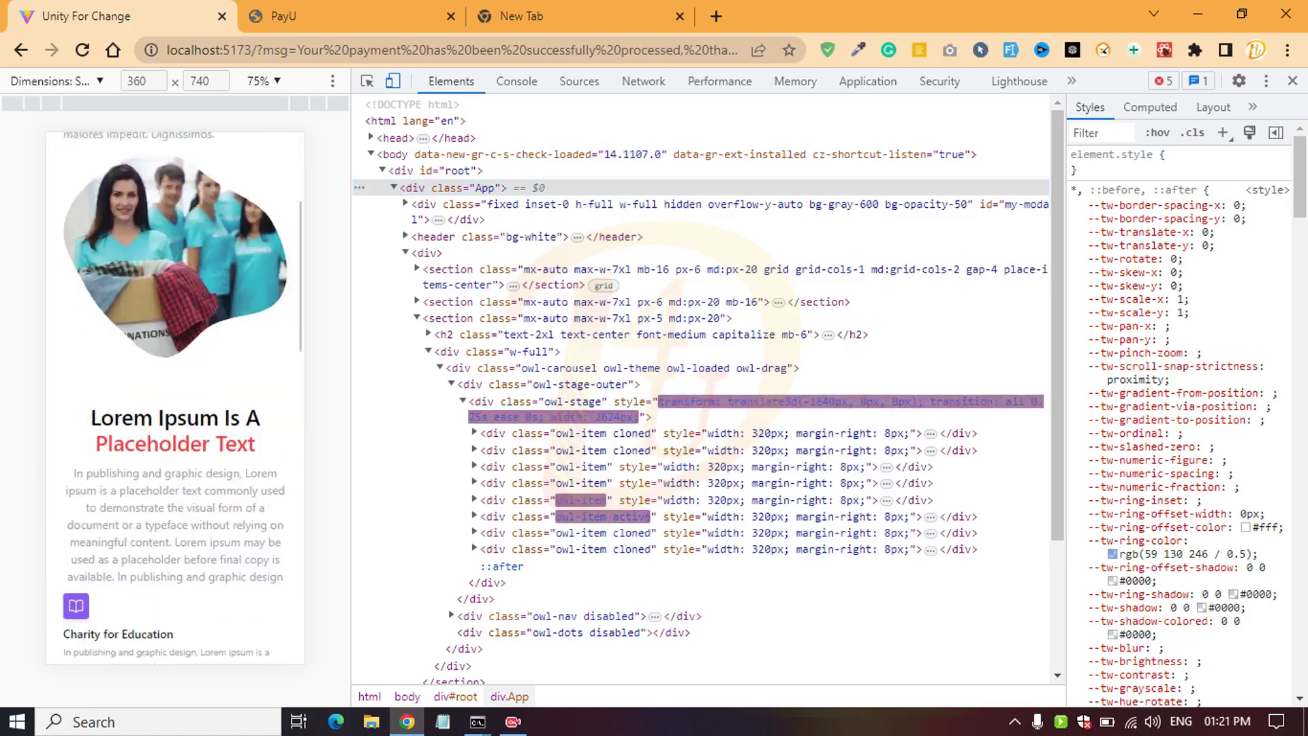
pyautogui.scroll(-10, 175, 395)
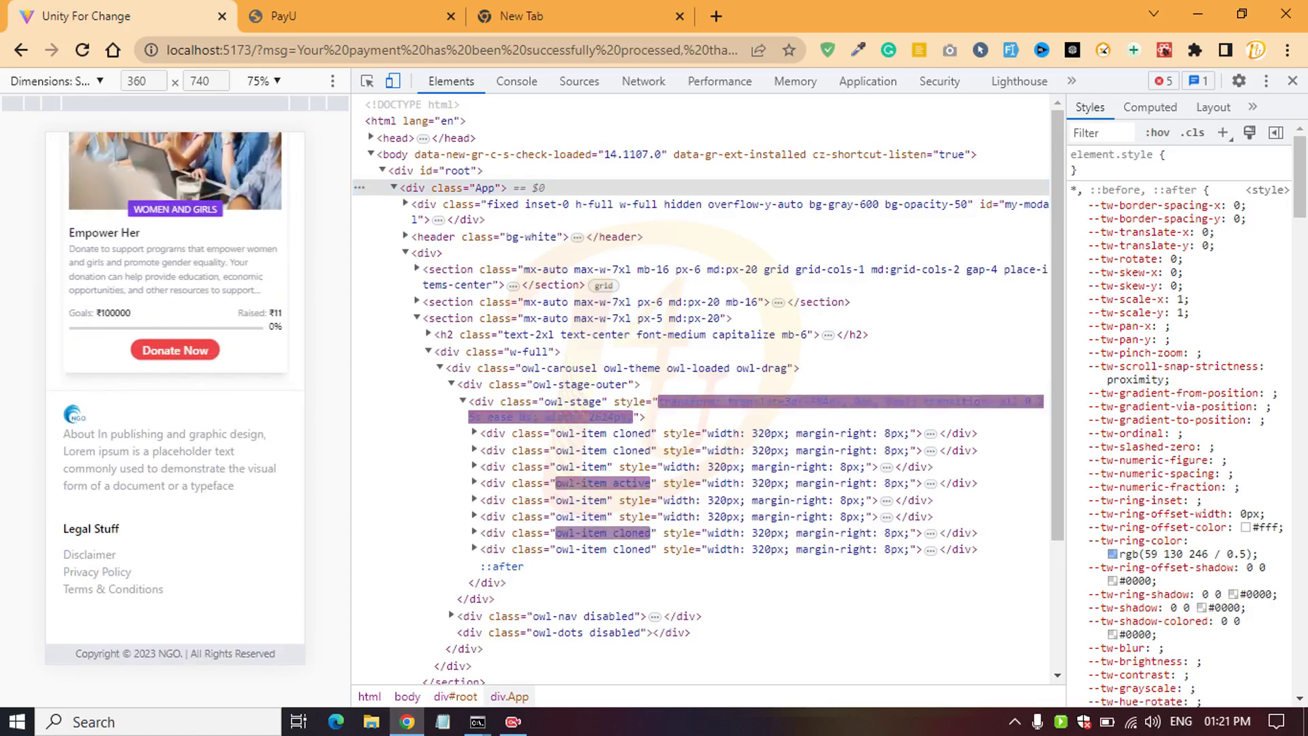
# Step: Open the Emergency Relief Fund campaign in the mobile preview, review its page layout, and close the developer tools
pyautogui.scroll(2, 175, 395)
pyautogui.click(193, 453)
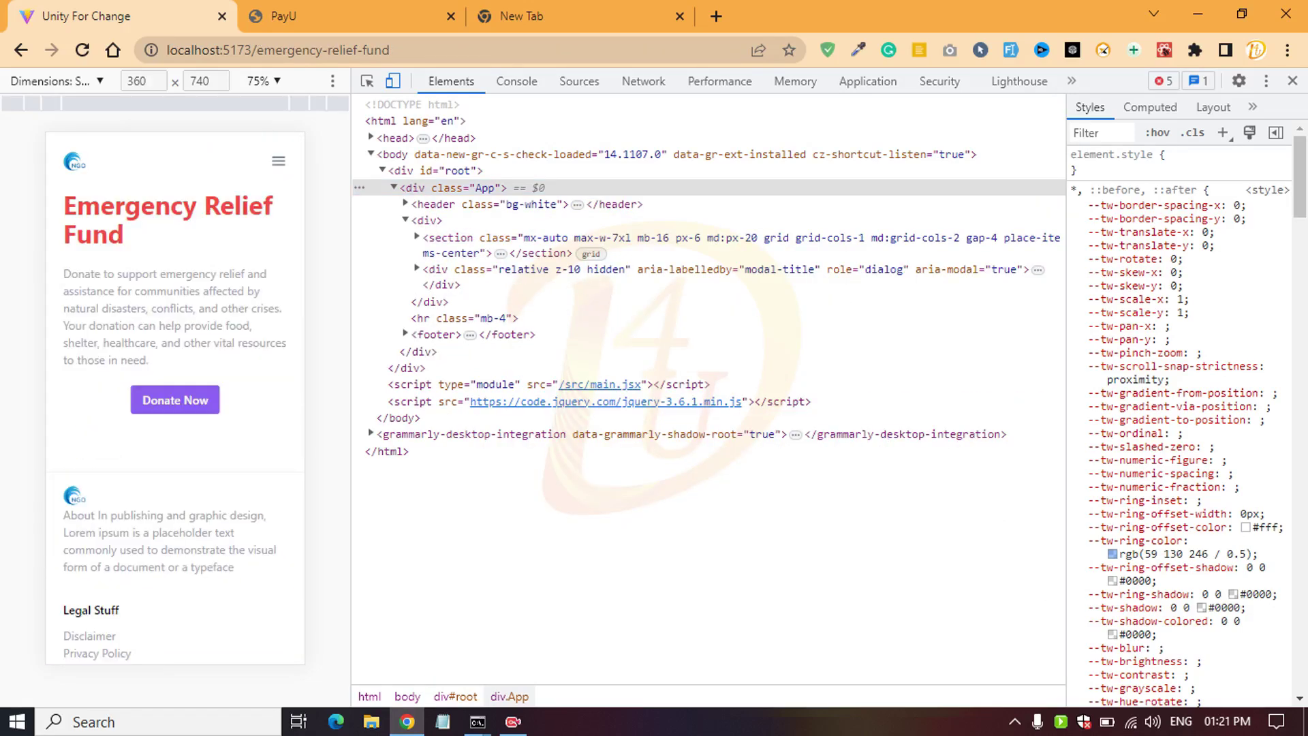
pyautogui.scroll(-3, 175, 395)
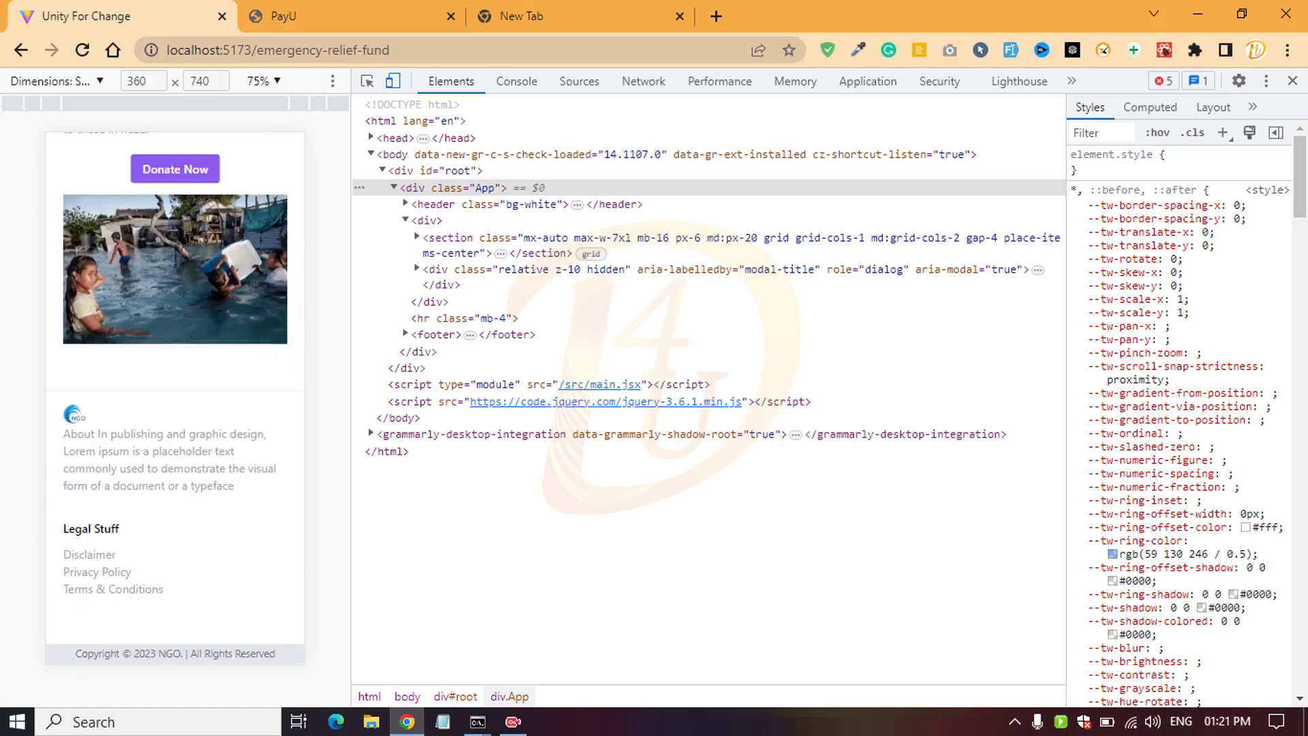
pyautogui.scroll(3, 175, 395)
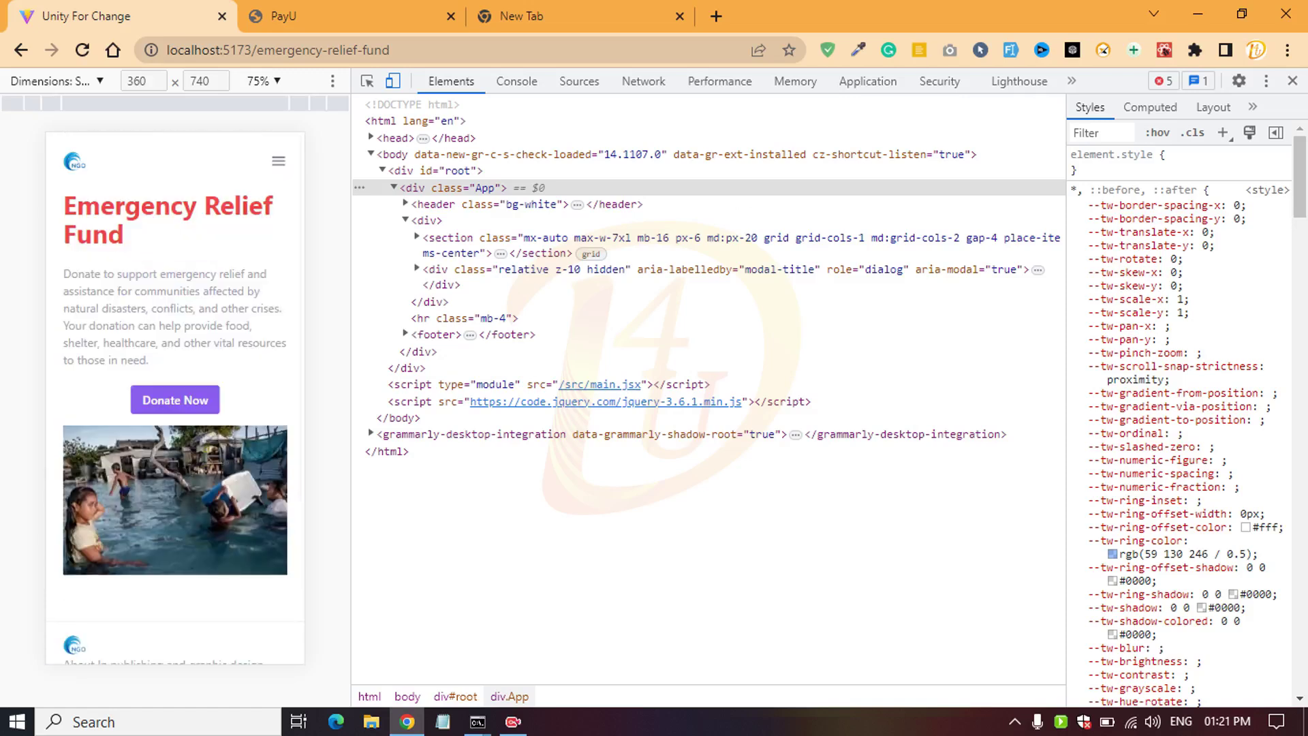
pyautogui.press('F12')
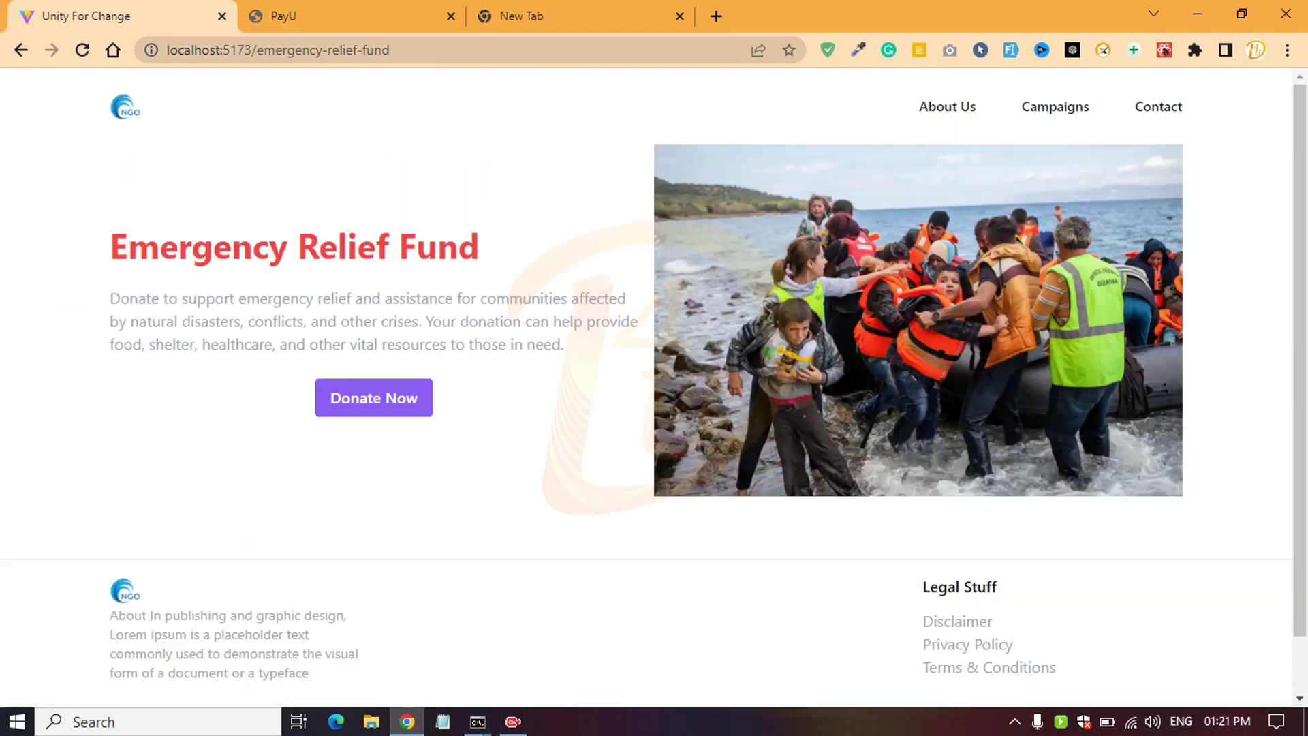
# Step: Switch to the admin dashboard and check its mobile layout in the developer tools before returning to the full view
pyautogui.hotkey('ctrl', 'Tab')
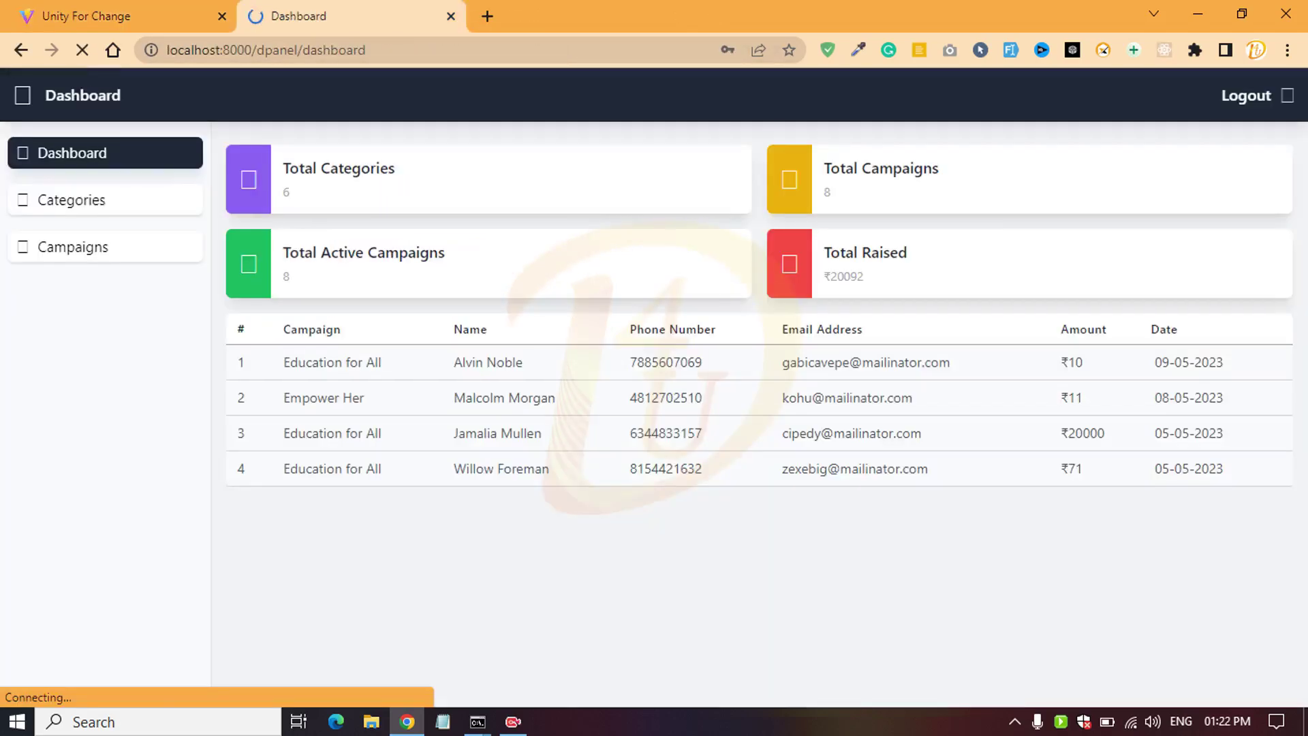
pyautogui.rightClick(583, 131)
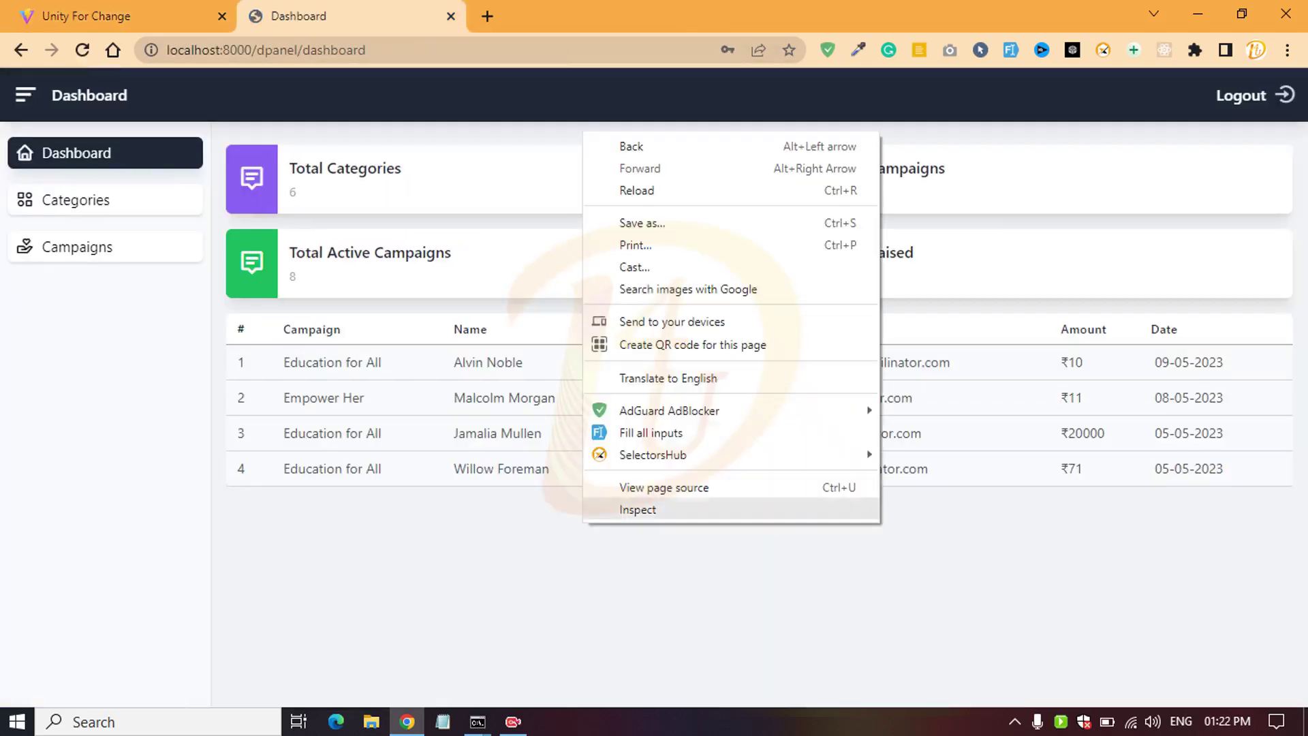
pyautogui.click(671, 505)
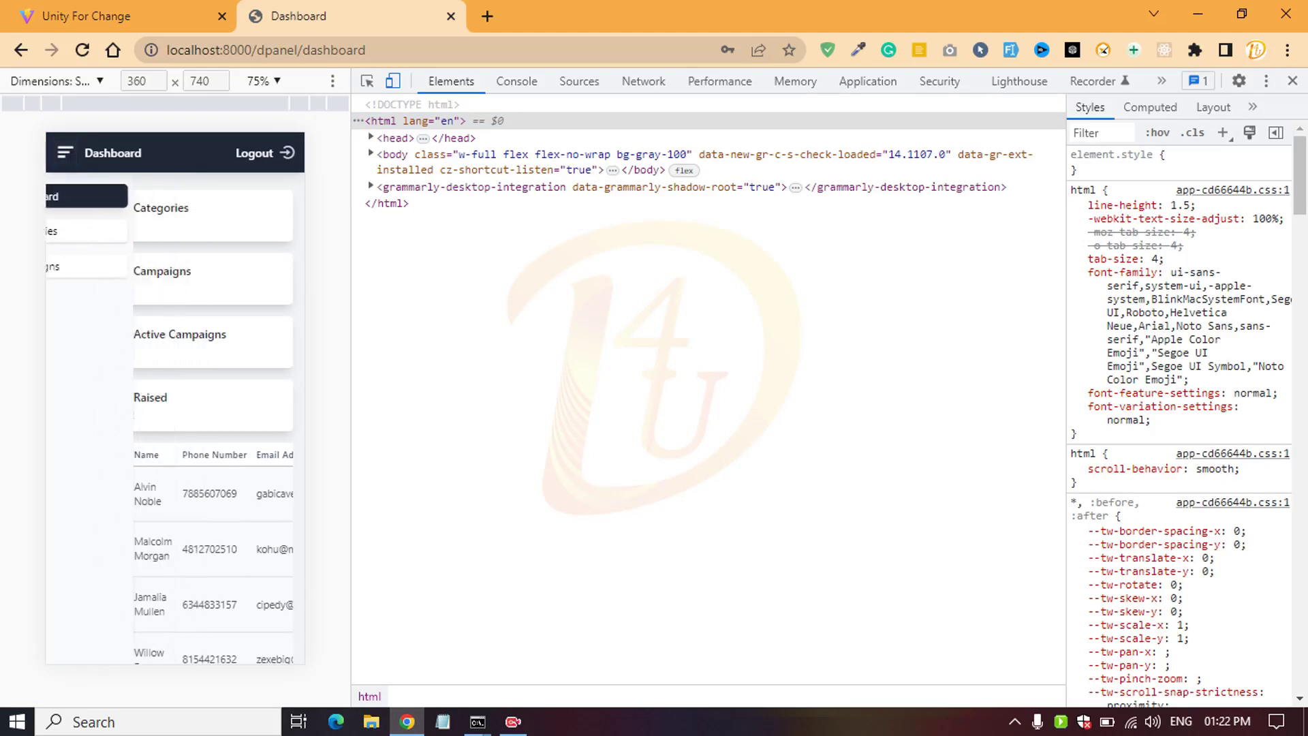
pyautogui.hotkey('ctrl', 'shift', 'i')
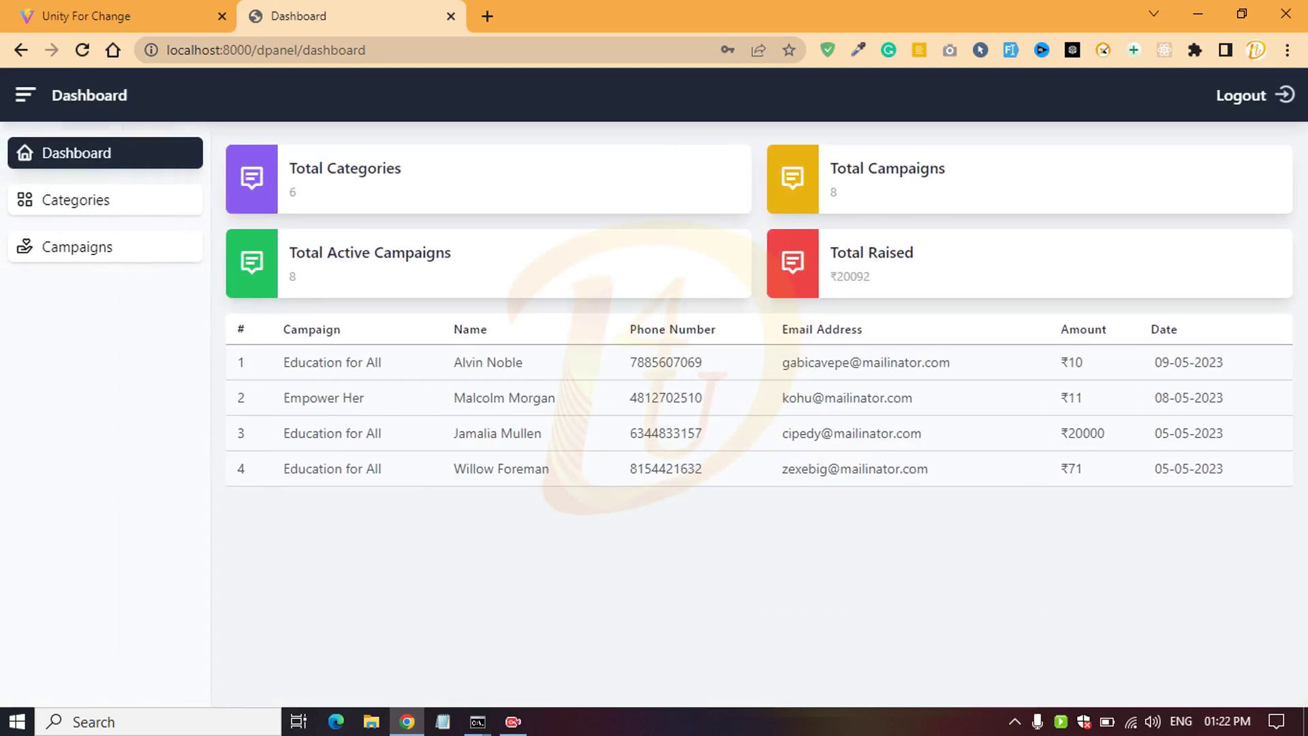
# Step: Examine the dashboard's summary cards and the campaign, donor and contact columns of the donation table
pyautogui.moveTo(305, 168); pyautogui.dragTo(295, 193)
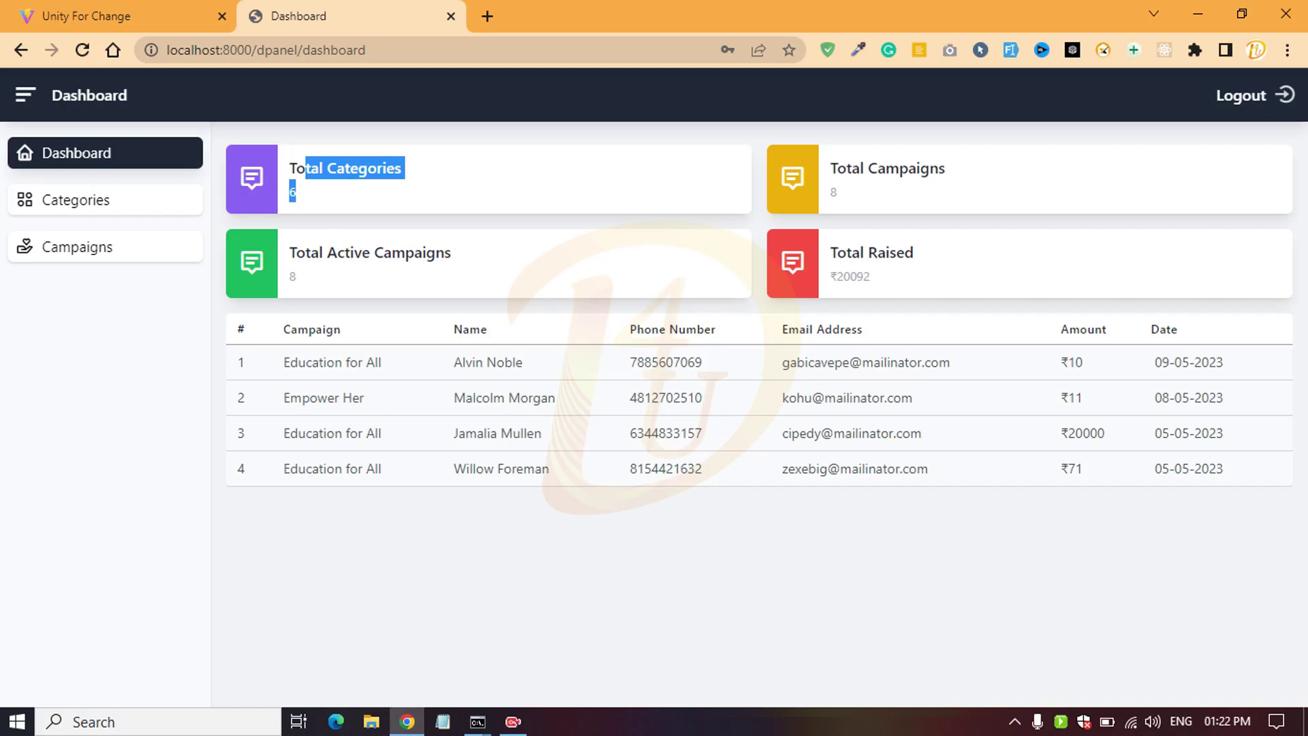
pyautogui.moveTo(284, 361); pyautogui.dragTo(381, 362)
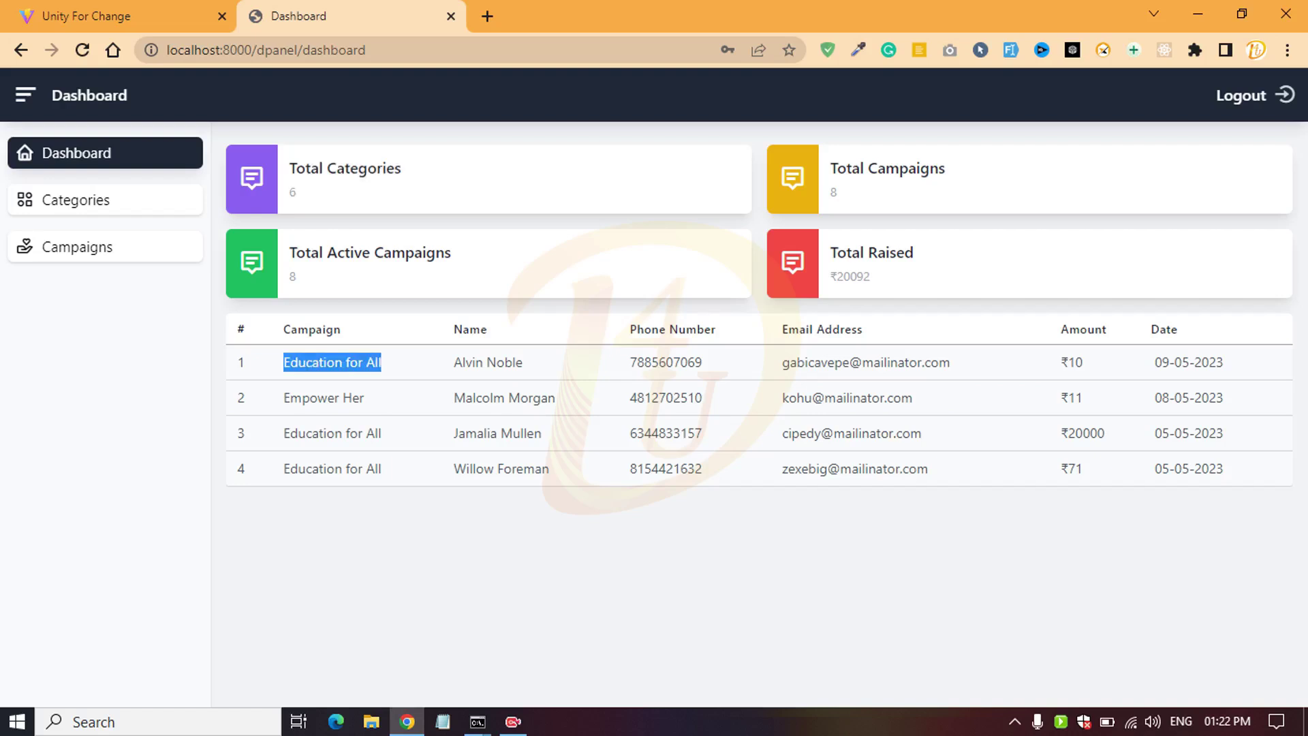
pyautogui.click(382, 362)
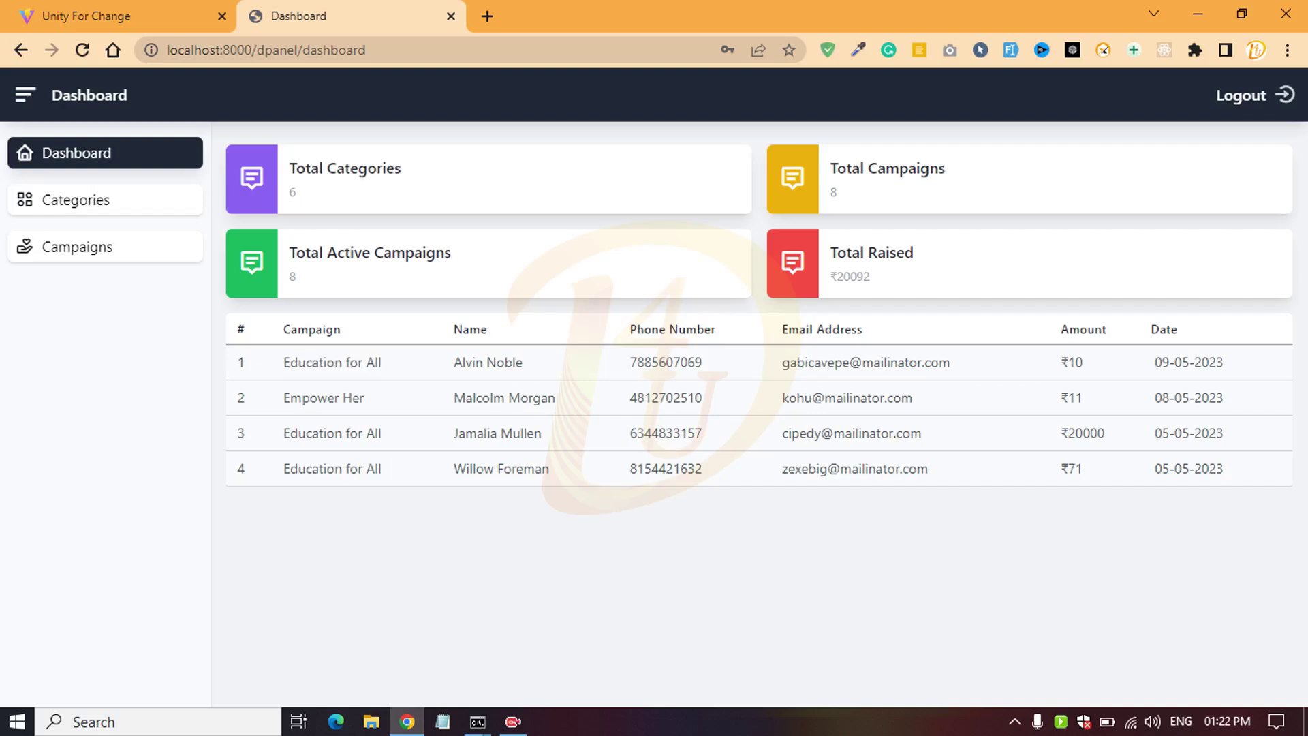
pyautogui.moveTo(454, 362); pyautogui.dragTo(524, 362)
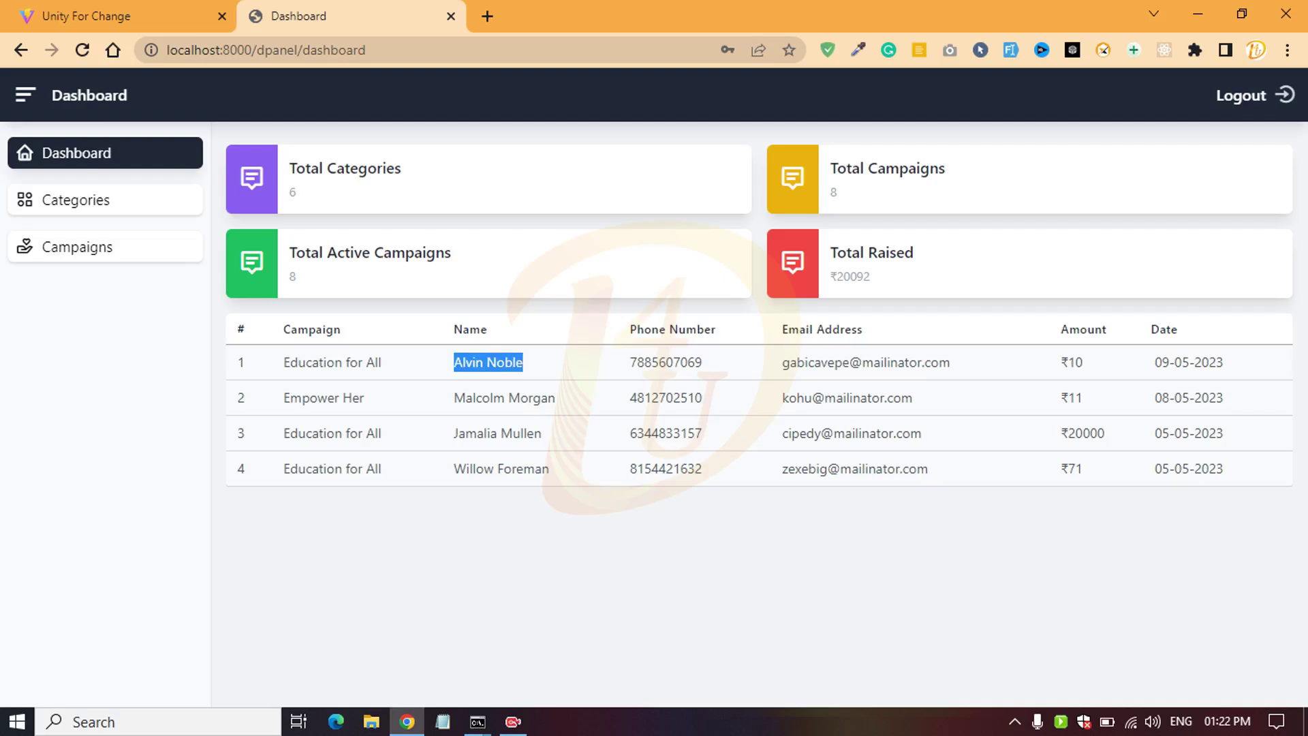
pyautogui.moveTo(630, 362); pyautogui.dragTo(673, 362)
pyautogui.moveTo(782, 362); pyautogui.dragTo(808, 362)
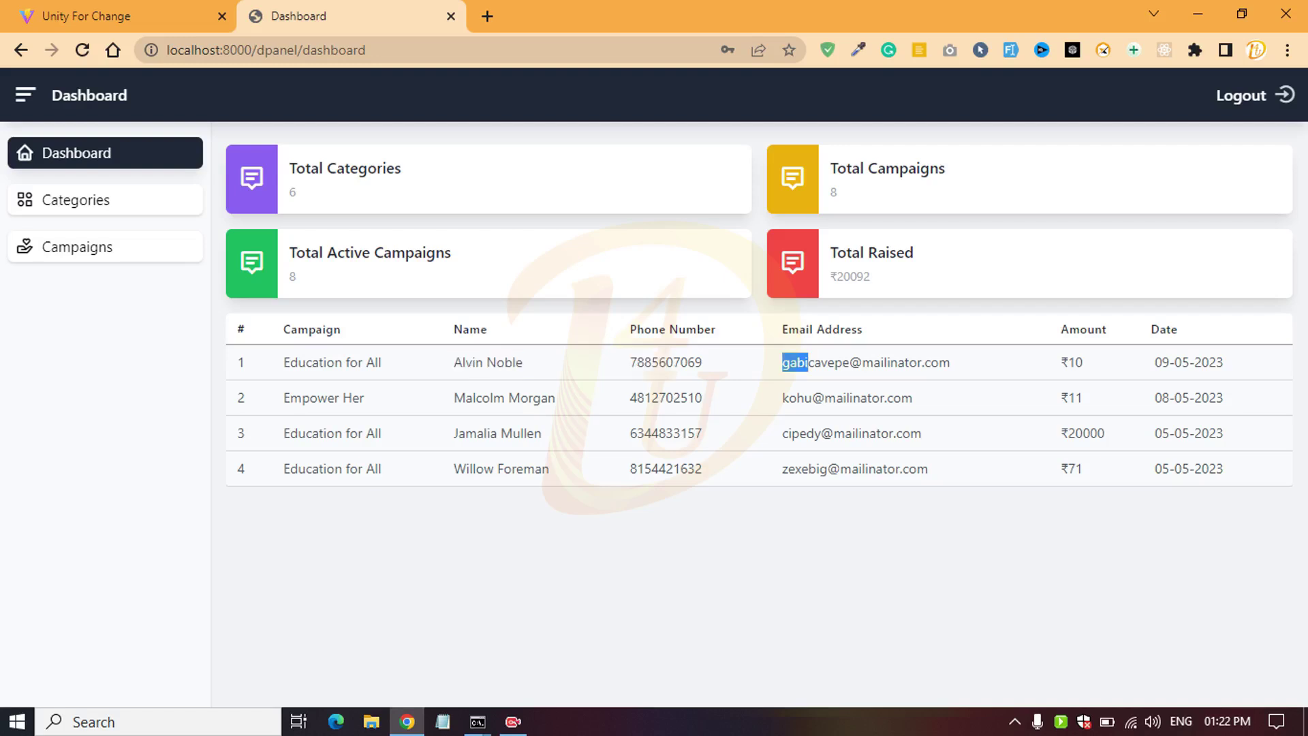
pyautogui.moveTo(298, 362); pyautogui.dragTo(852, 469)
pyautogui.click(852, 468)
# Step: Open the Categories page and look at the new category form, closing it without saving
pyautogui.click(76, 200)
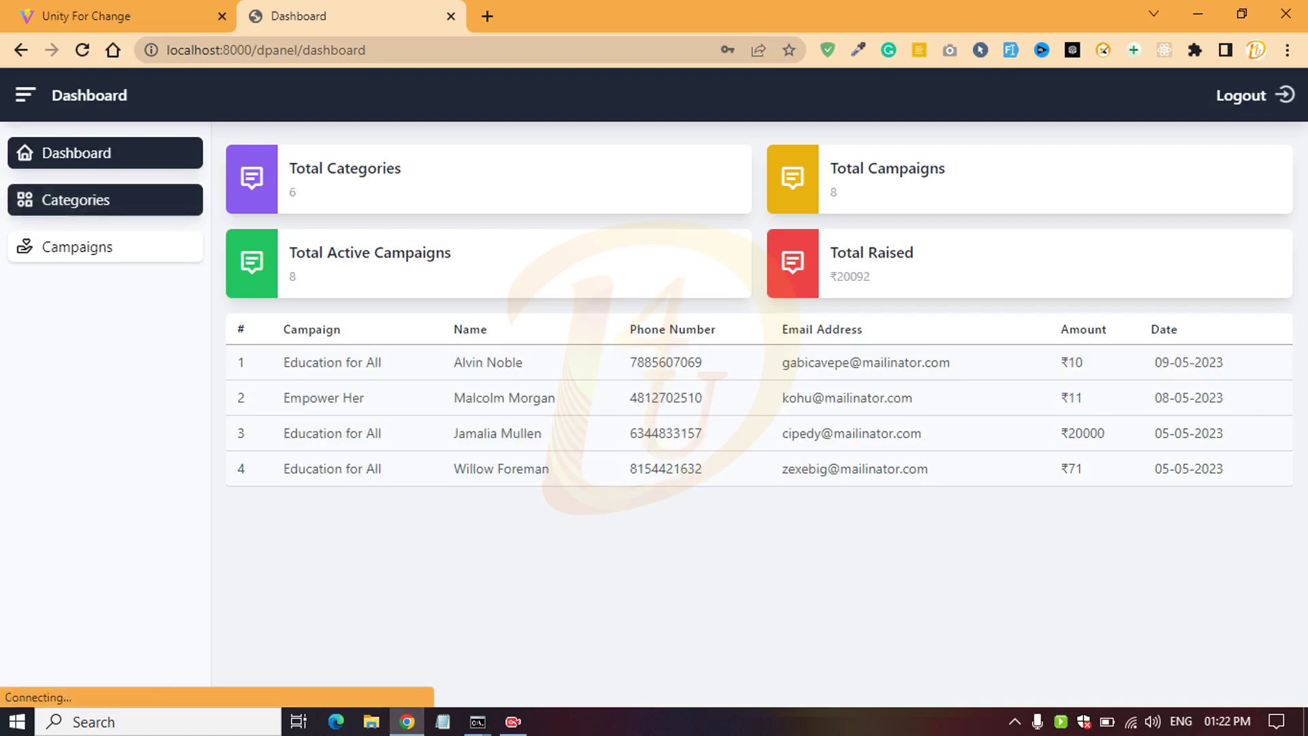
pyautogui.click(1268, 161)
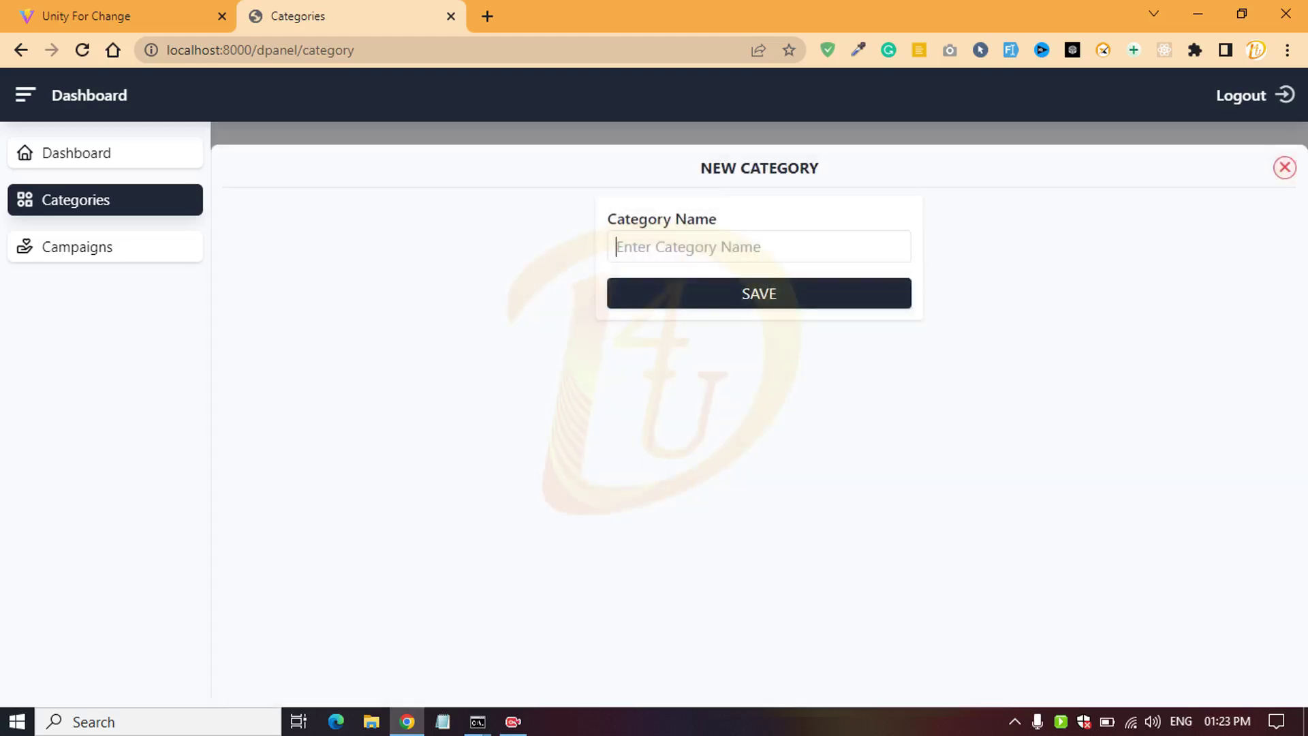
pyautogui.click(759, 247)
pyautogui.click(1284, 168)
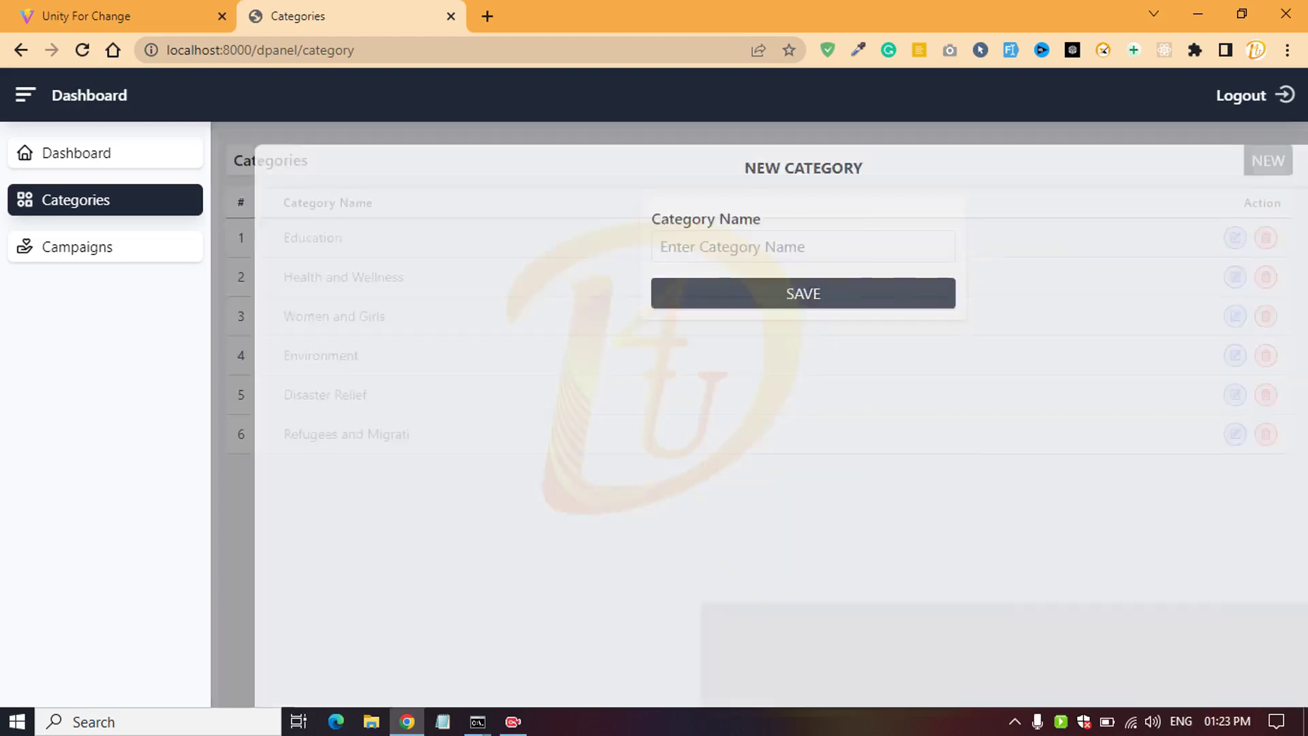
pyautogui.click(1267, 160)
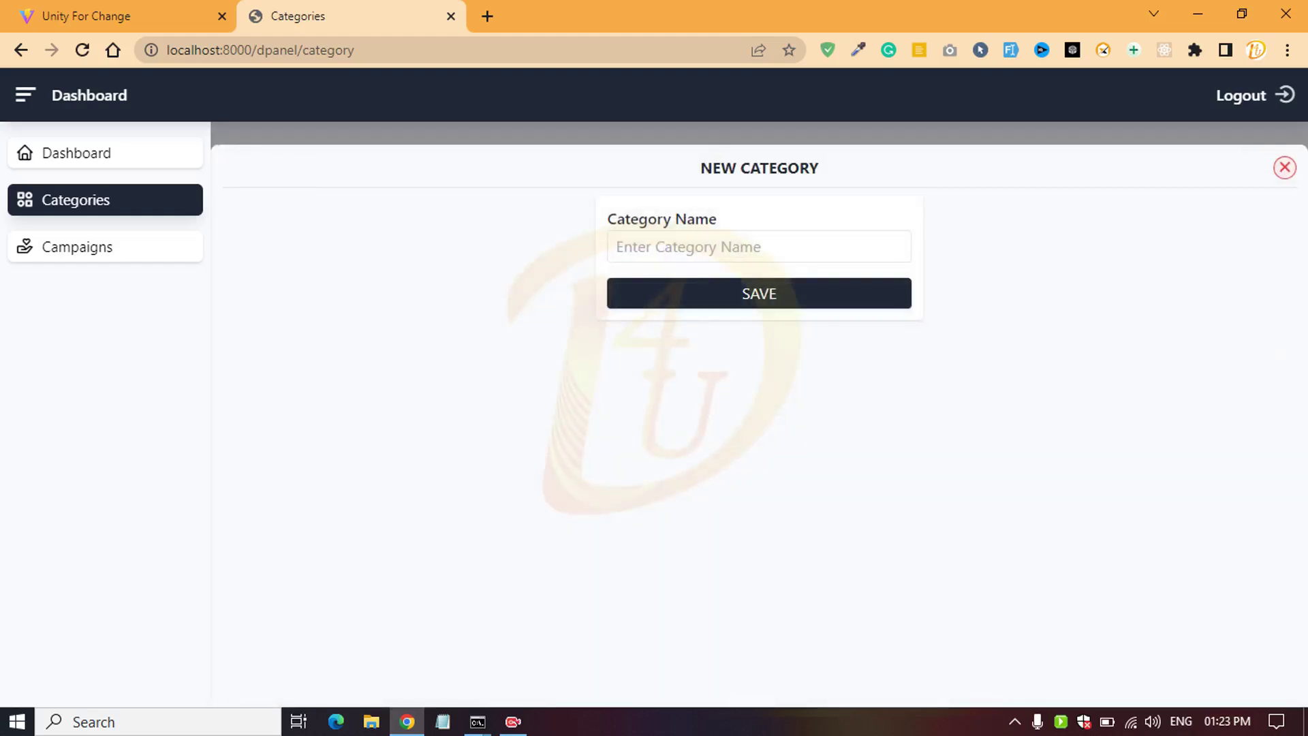
pyautogui.click(759, 246)
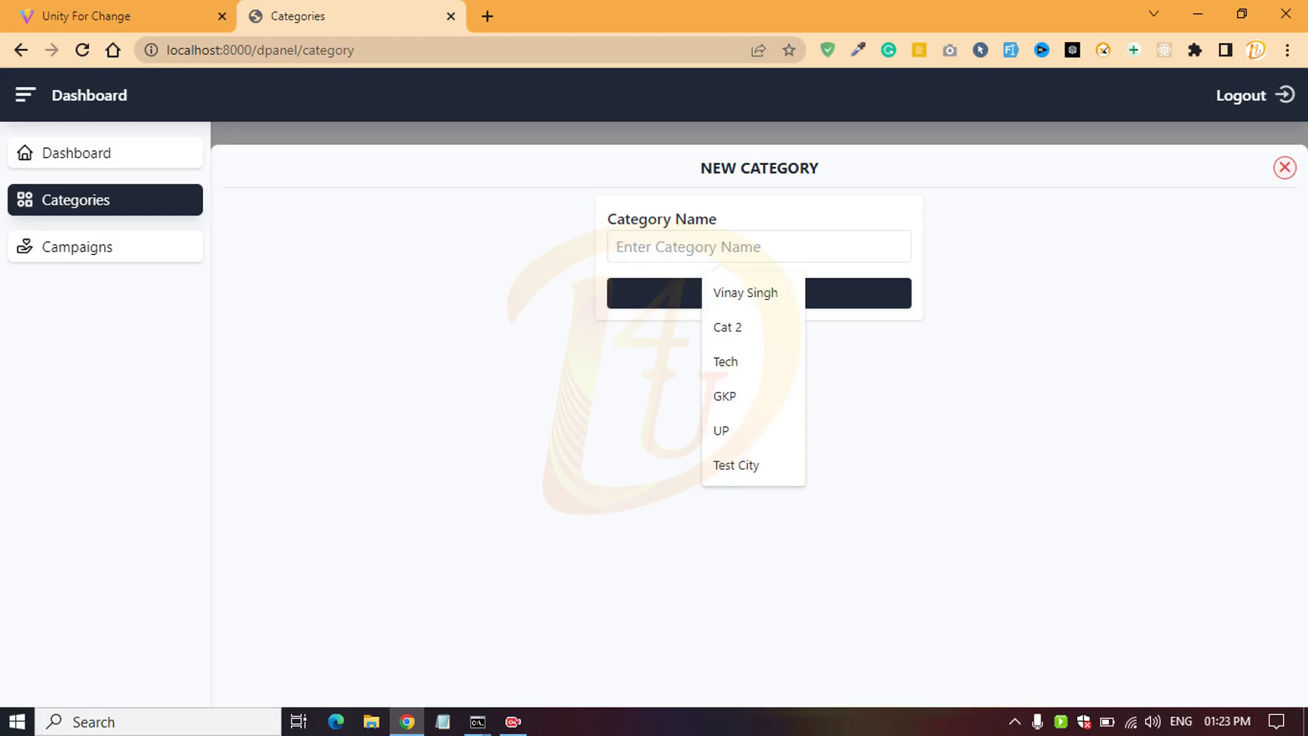
pyautogui.click(1285, 167)
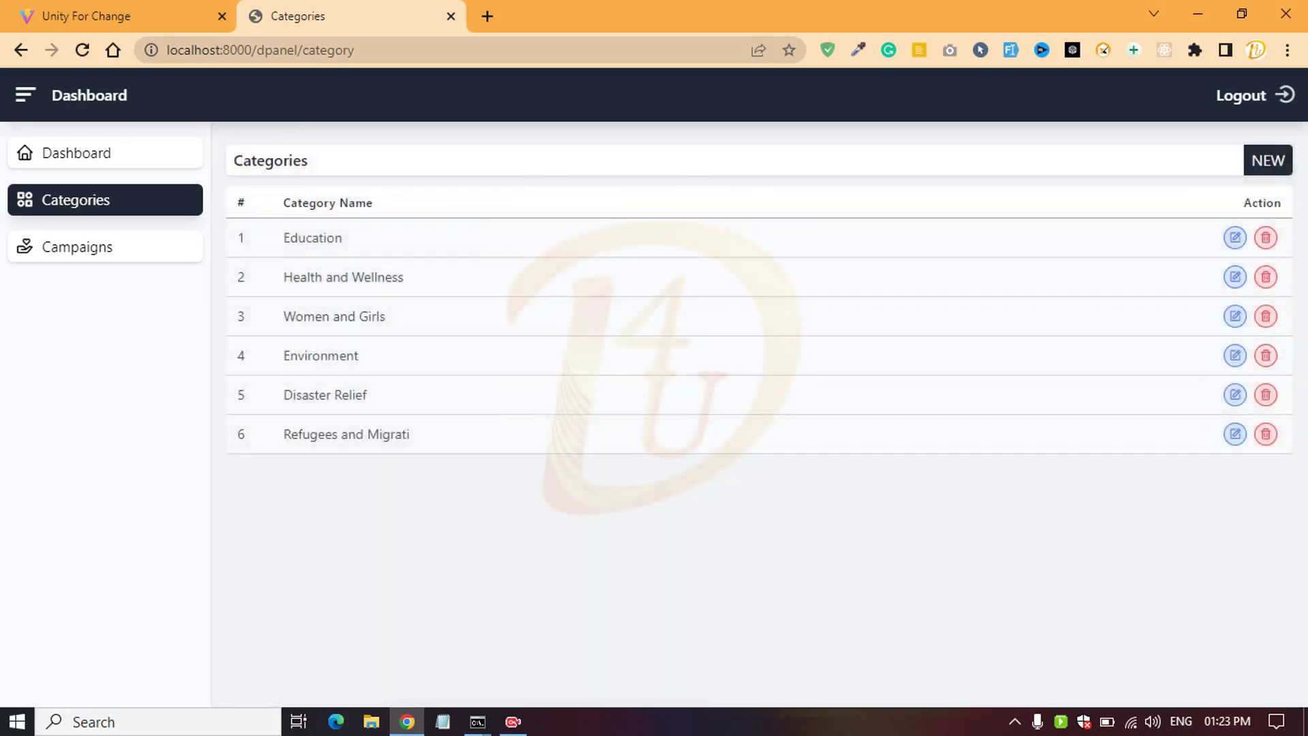
# Step: Open the Education category for editing and submit its update form
pyautogui.click(1235, 238)
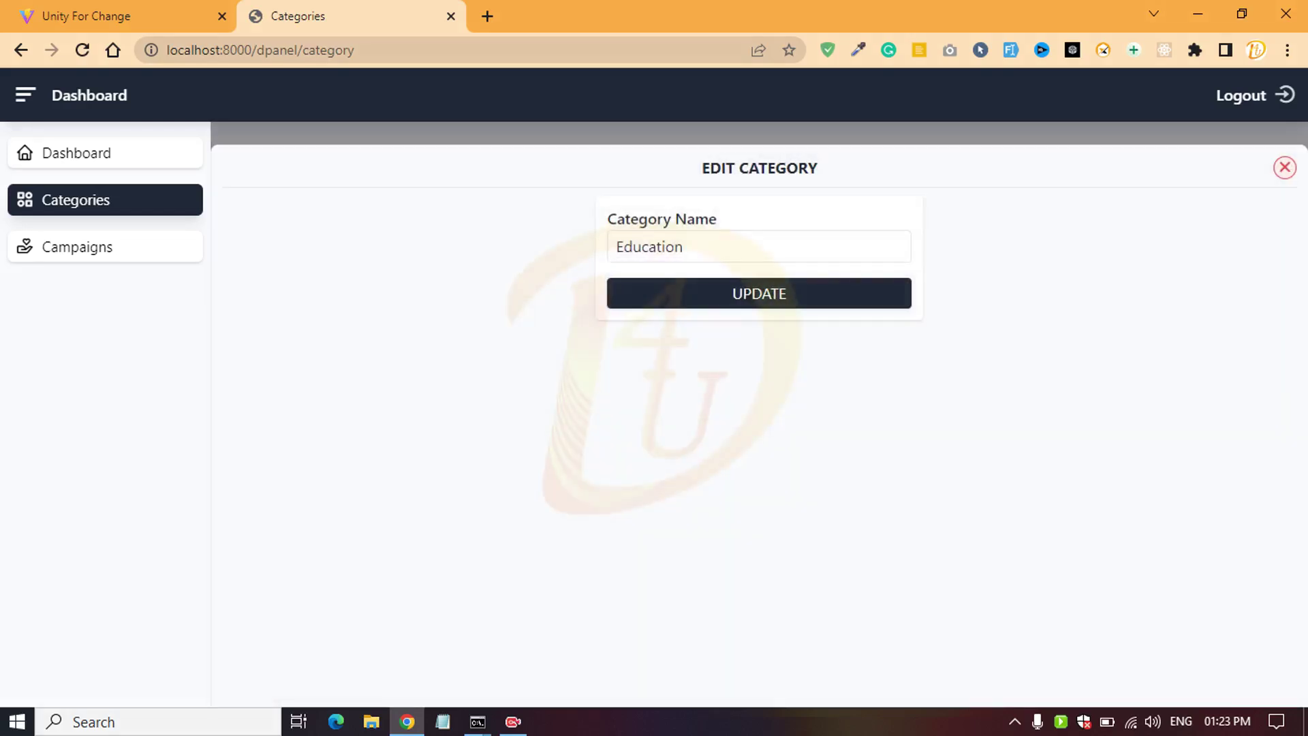
pyautogui.click(759, 294)
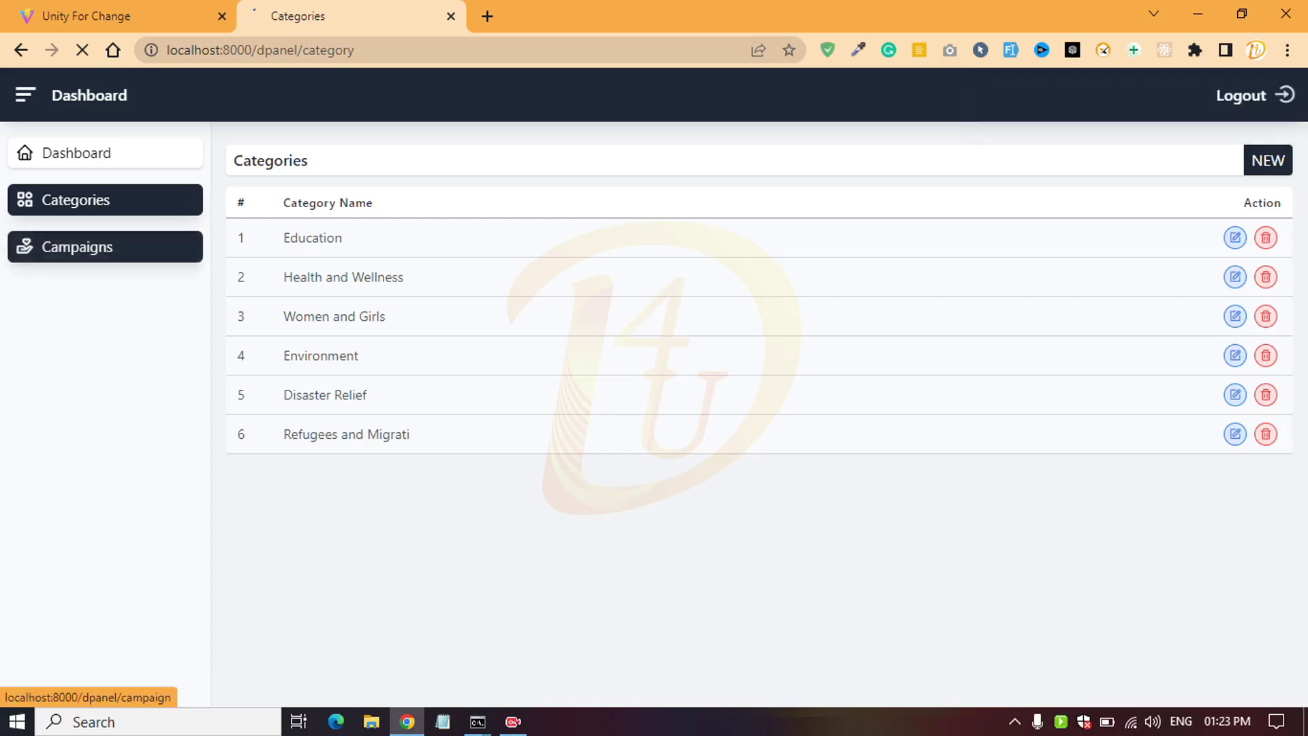
# Step: Open the admin Campaigns page and review the list of campaigns with their goals, raised amounts and statuses
pyautogui.click(77, 246)
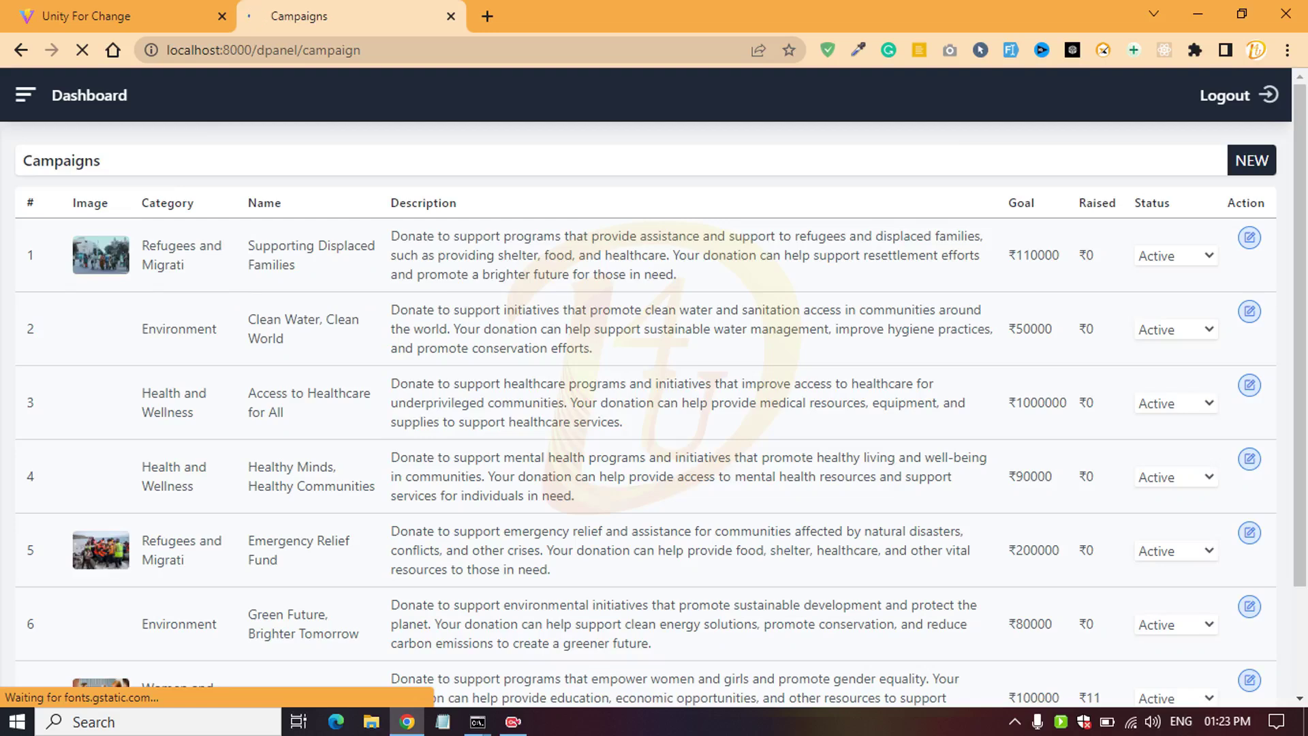
pyautogui.scroll(-3, 645, 409)
pyautogui.scroll(3, 646, 409)
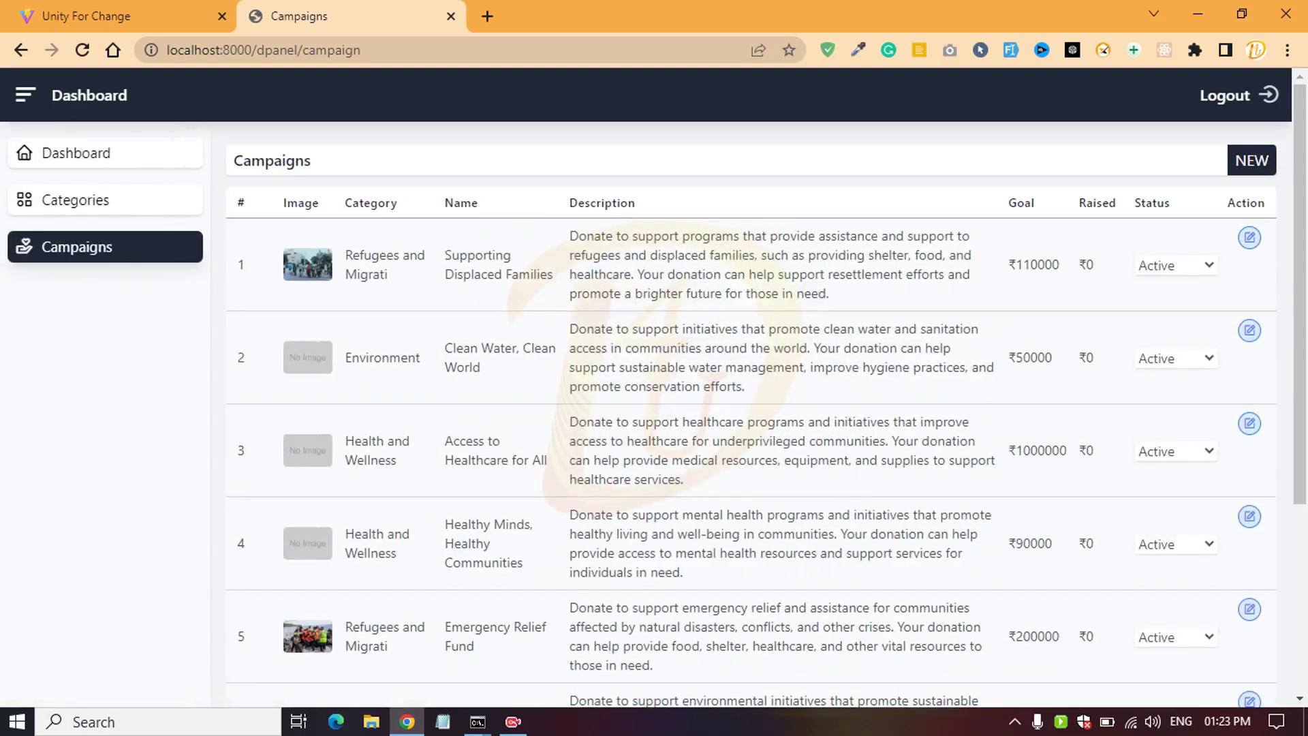
pyautogui.scroll(2, 750, 414)
pyautogui.scroll(-4, 751, 414)
pyautogui.scroll(4, 751, 414)
# Step: Switch to the public donation site, return to its home page and browse down toward the campaign cards
pyautogui.hotkey('ctrl', 'Tab')
pyautogui.scroll(-2, 646, 387)
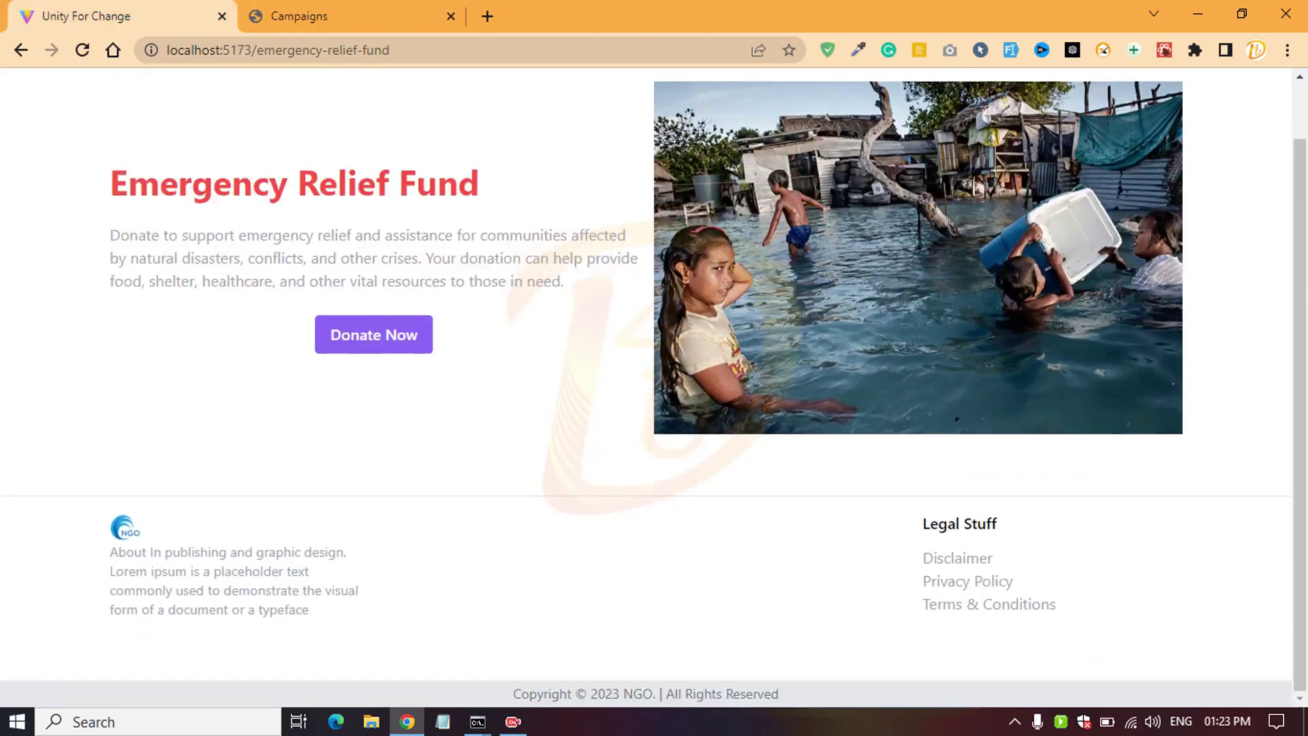
pyautogui.scroll(2, 646, 387)
pyautogui.click(125, 107)
pyautogui.scroll(-4, 799, 368)
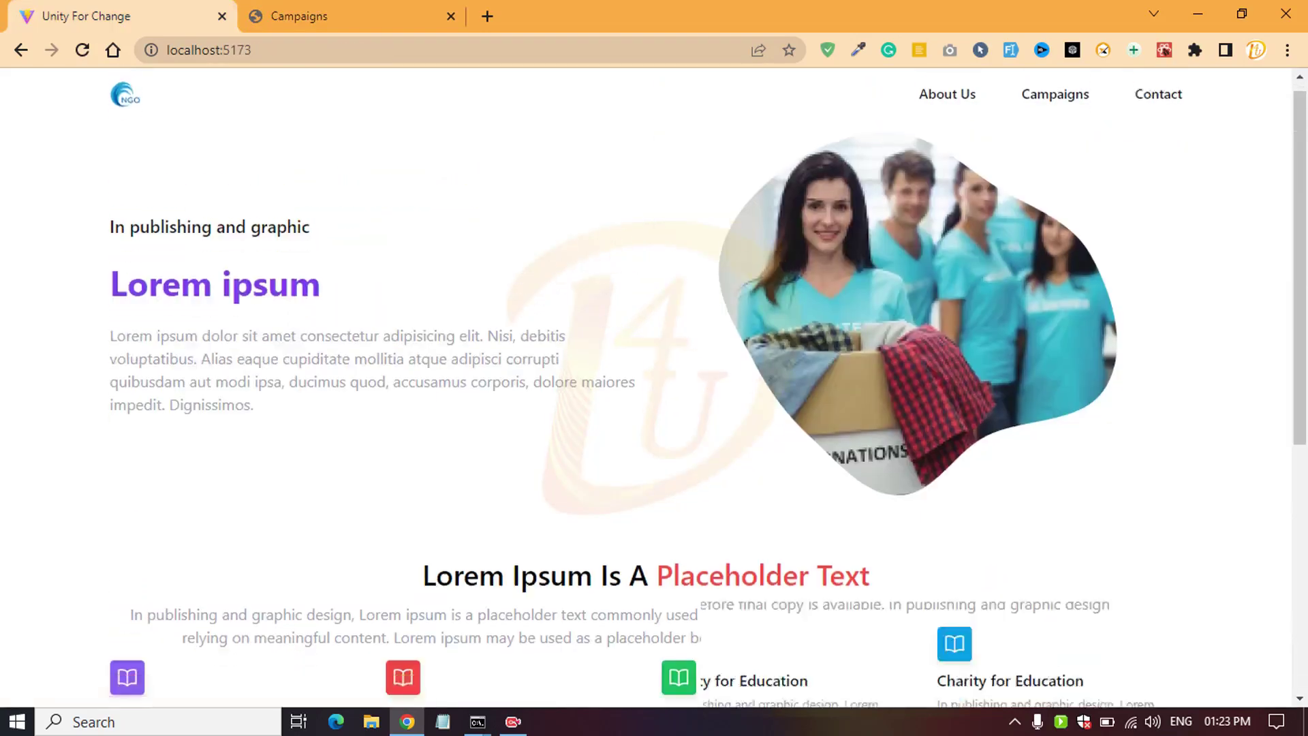
pyautogui.moveTo(799, 368); pyautogui.dragTo(716, 391)
pyautogui.scroll(-1, 653, 389)
# Step: Compare the campaign cards on the public home page with the campaign list in the admin panel
pyautogui.hotkey('ctrl', 'Tab')
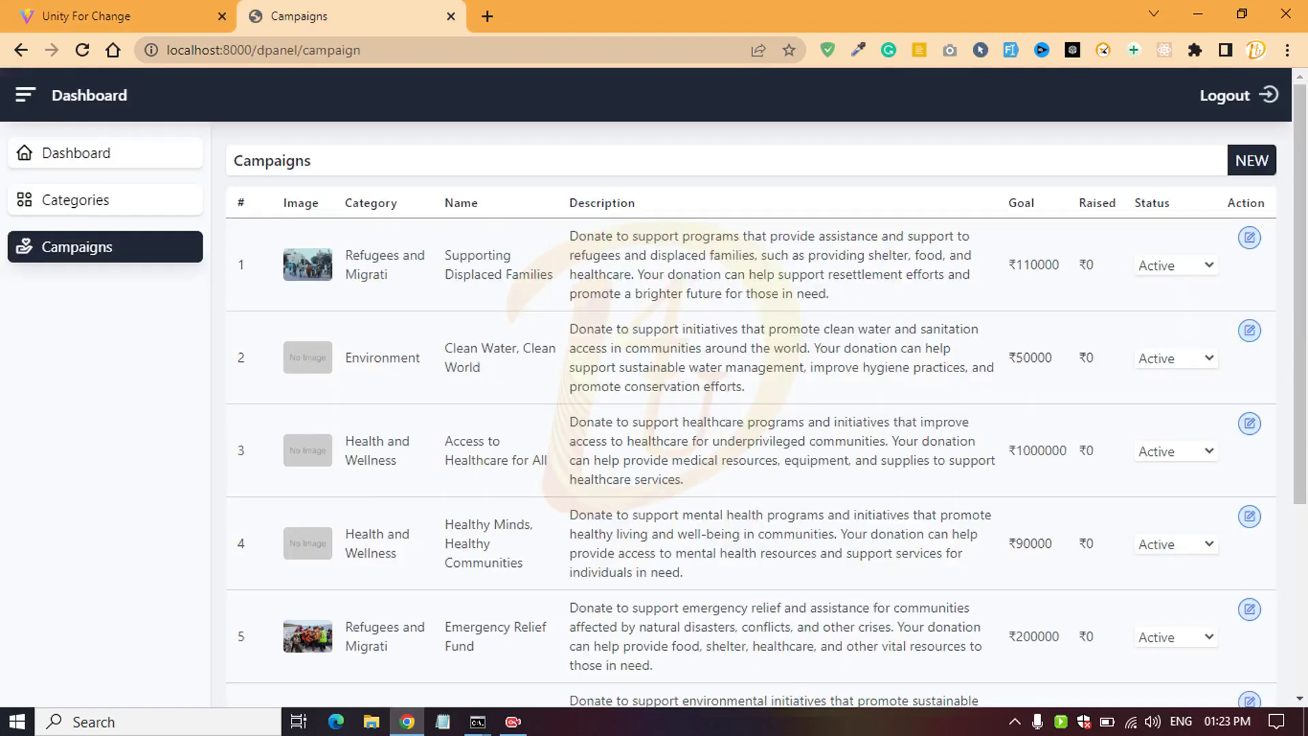
pyautogui.hotkey('ctrl', 'shift', 'Tab')
pyautogui.scroll(-4, 654, 367)
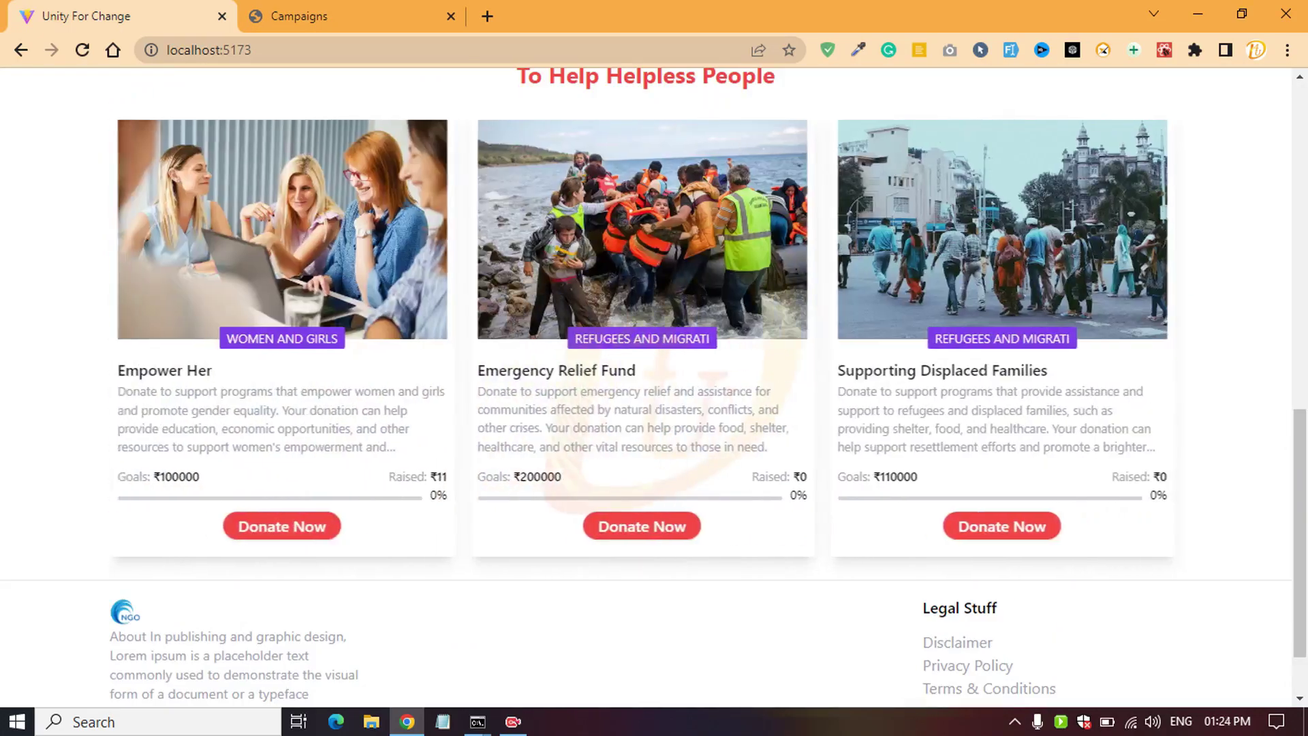
pyautogui.hotkey('ctrl', 'Tab')
pyautogui.scroll(-4, 760, 413)
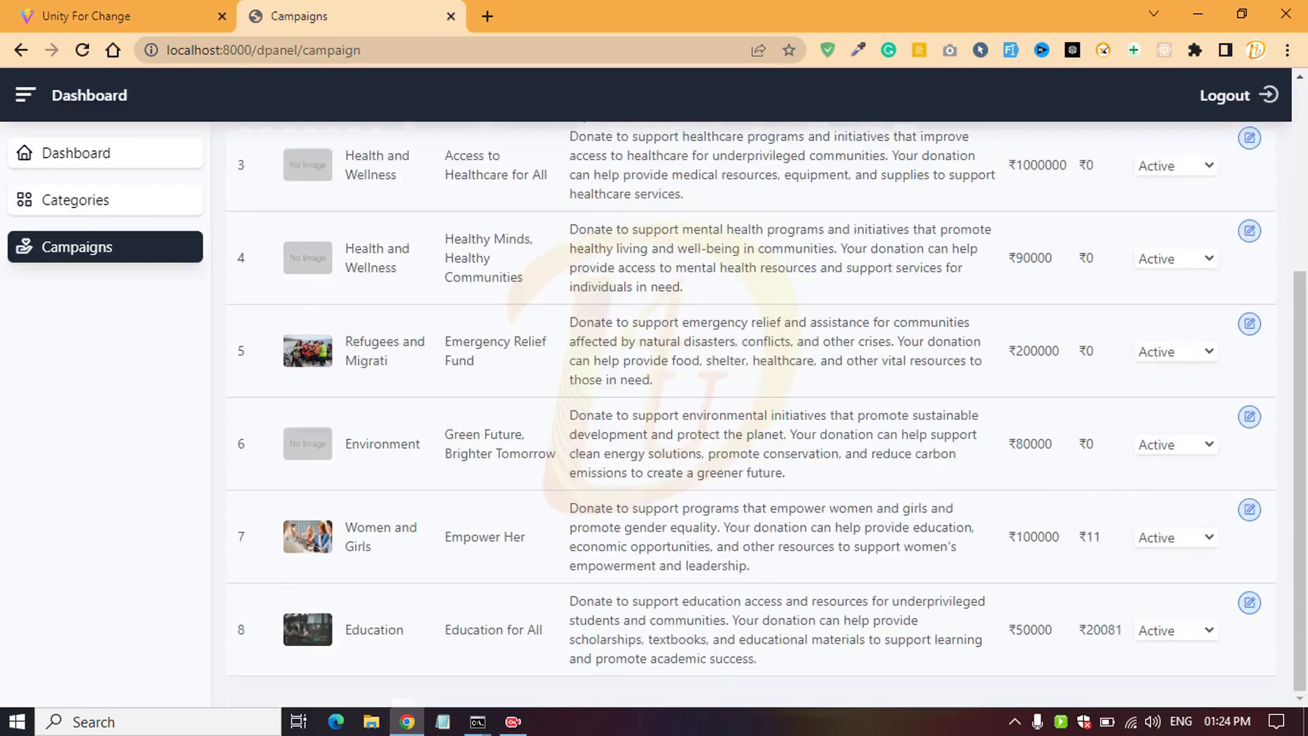
# Step: Review the admin campaign list and look at the status options of the Supporting Displaced Families campaign
pyautogui.scroll(4, 759, 413)
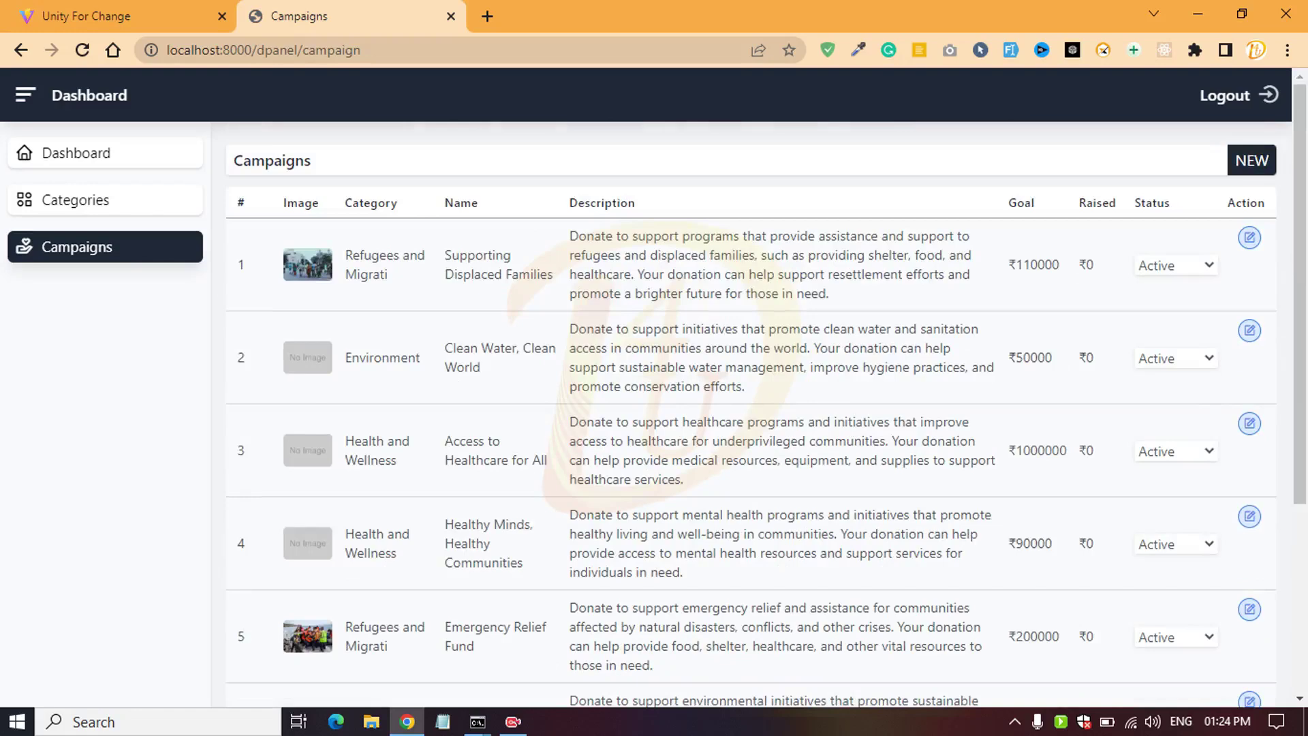
pyautogui.scroll(-4, 760, 414)
pyautogui.scroll(4, 760, 414)
pyautogui.click(1176, 265)
pyautogui.press('Escape')
pyautogui.scroll(-4, 759, 414)
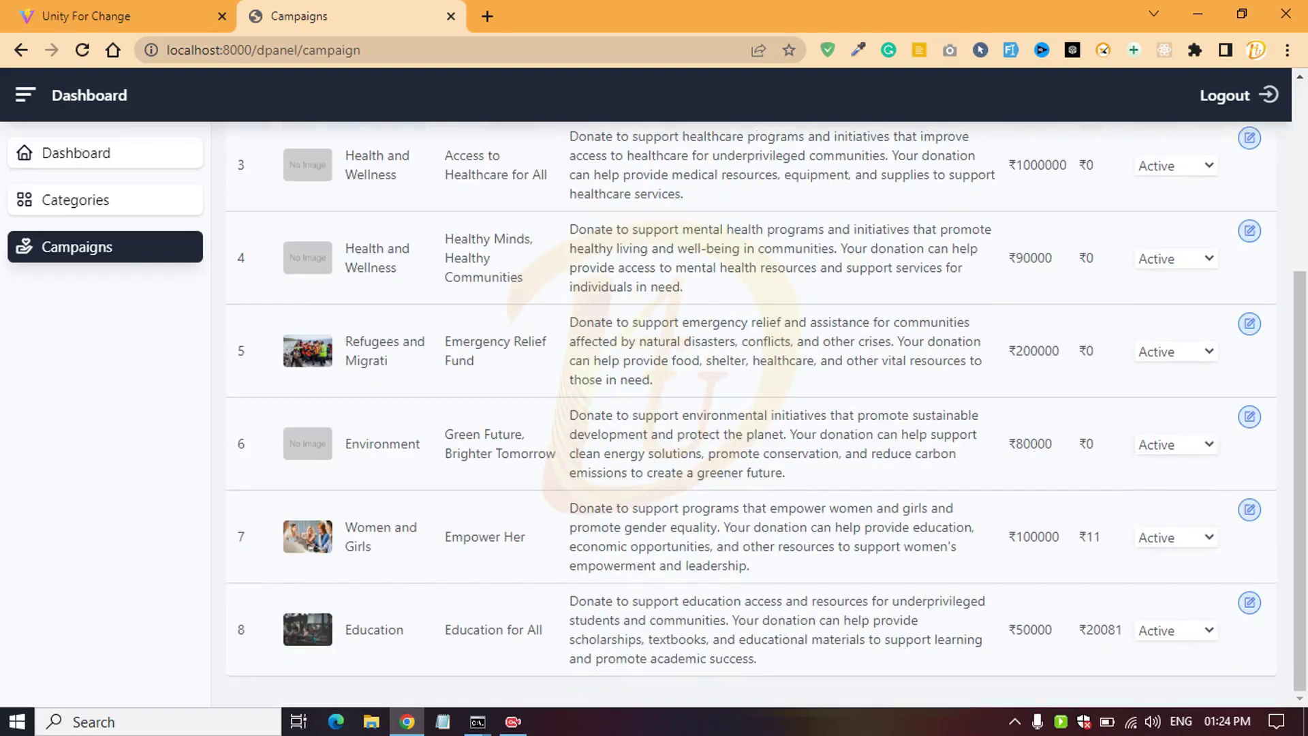
# Step: View the raised-funds details of the Education for All campaign and close them
pyautogui.moveTo(1008, 630); pyautogui.dragTo(1109, 631)
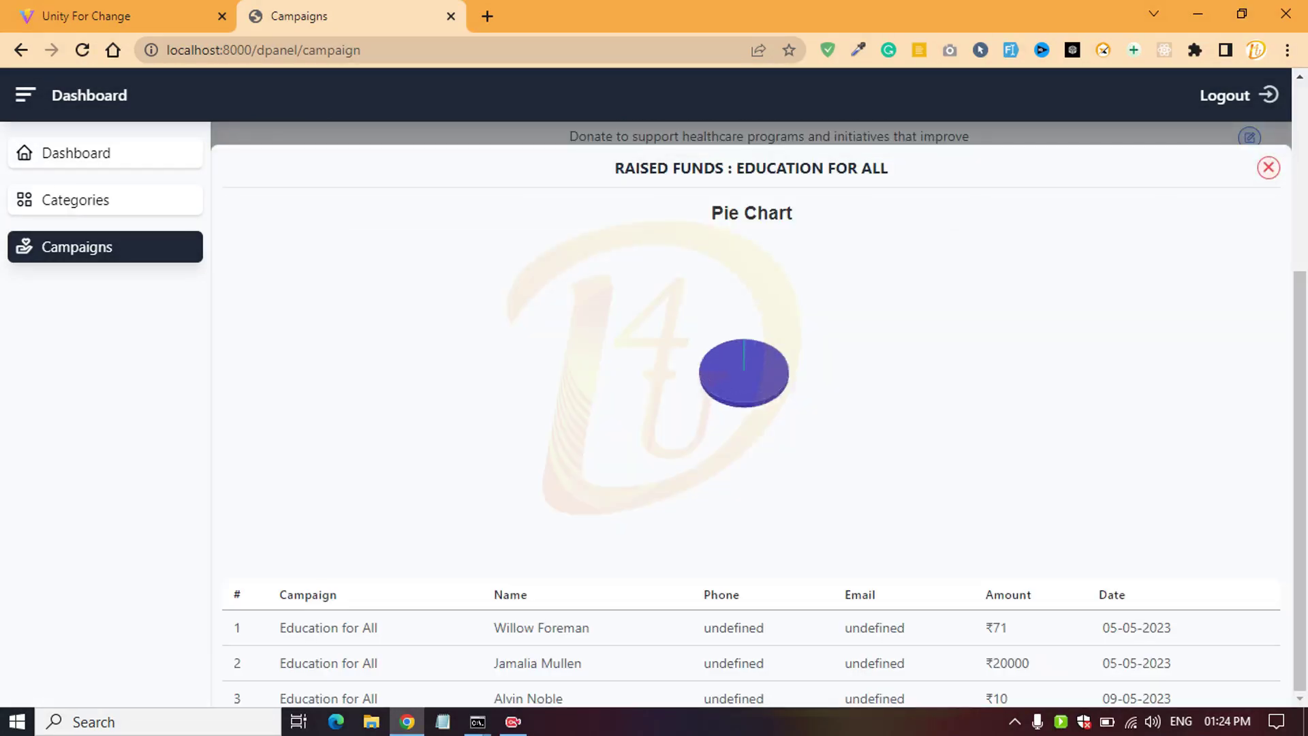
pyautogui.click(1269, 168)
pyautogui.scroll(4, 760, 414)
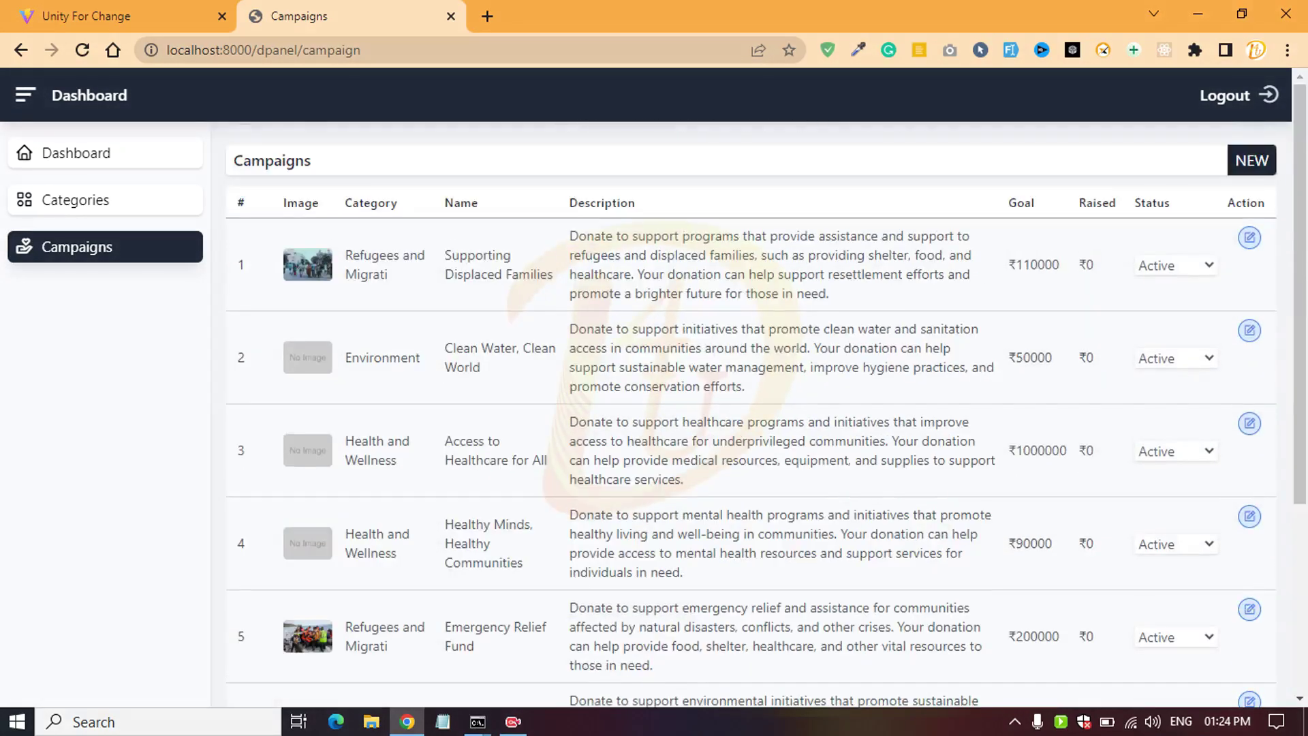
# Step: View the raised-funds details of the Supporting Displaced Families campaign and close them
pyautogui.click(1086, 265)
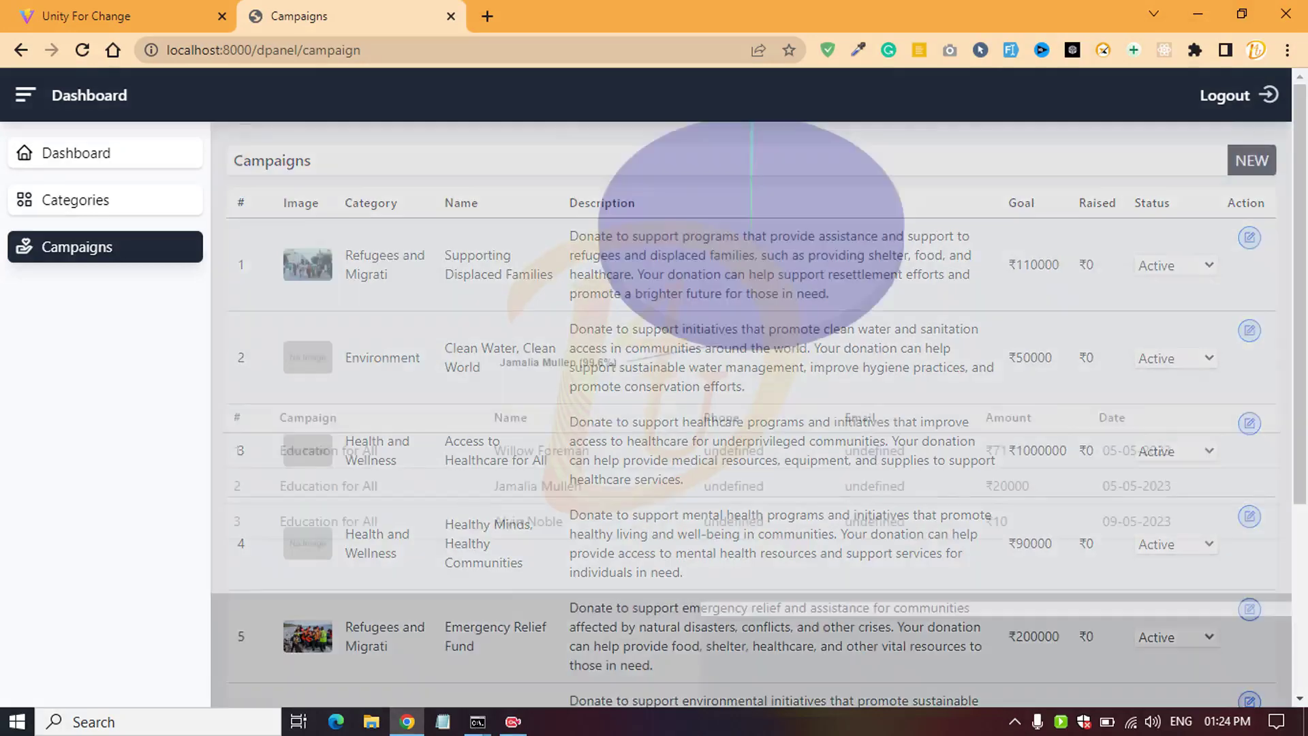
pyautogui.scroll(-4, 750, 413)
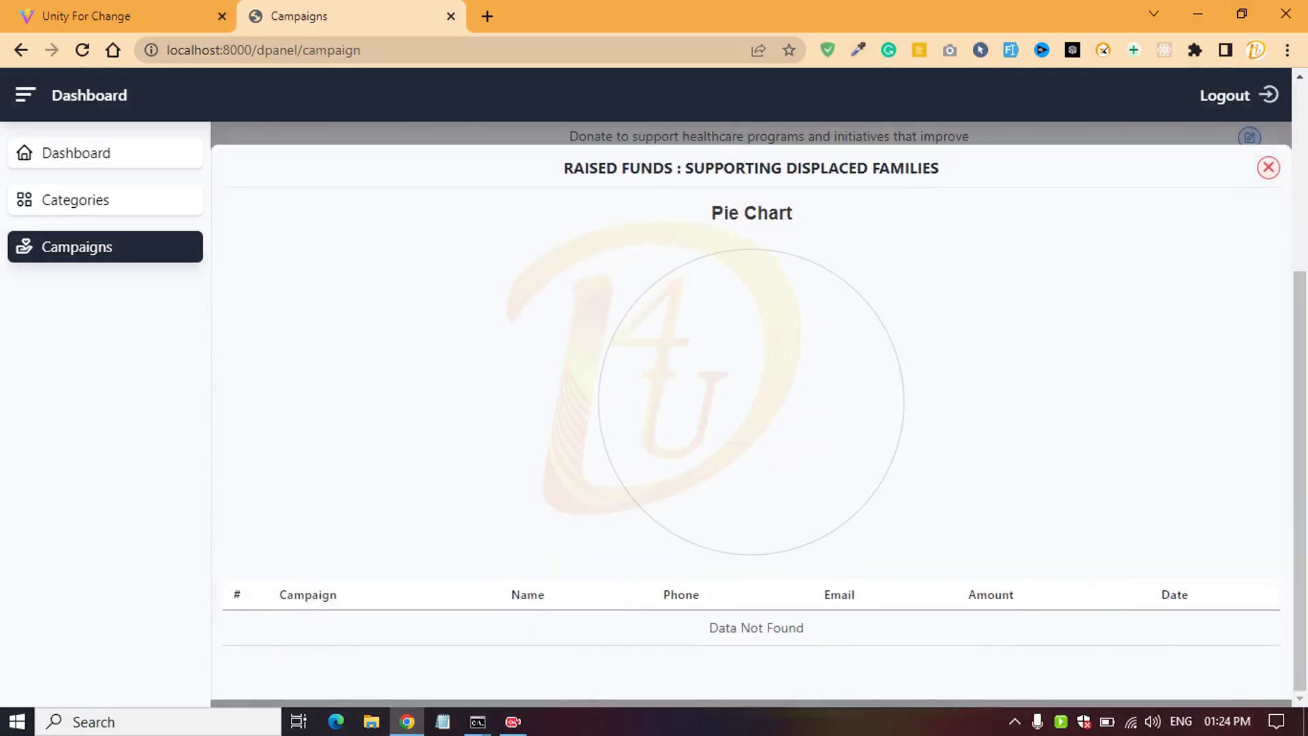
pyautogui.press('Escape')
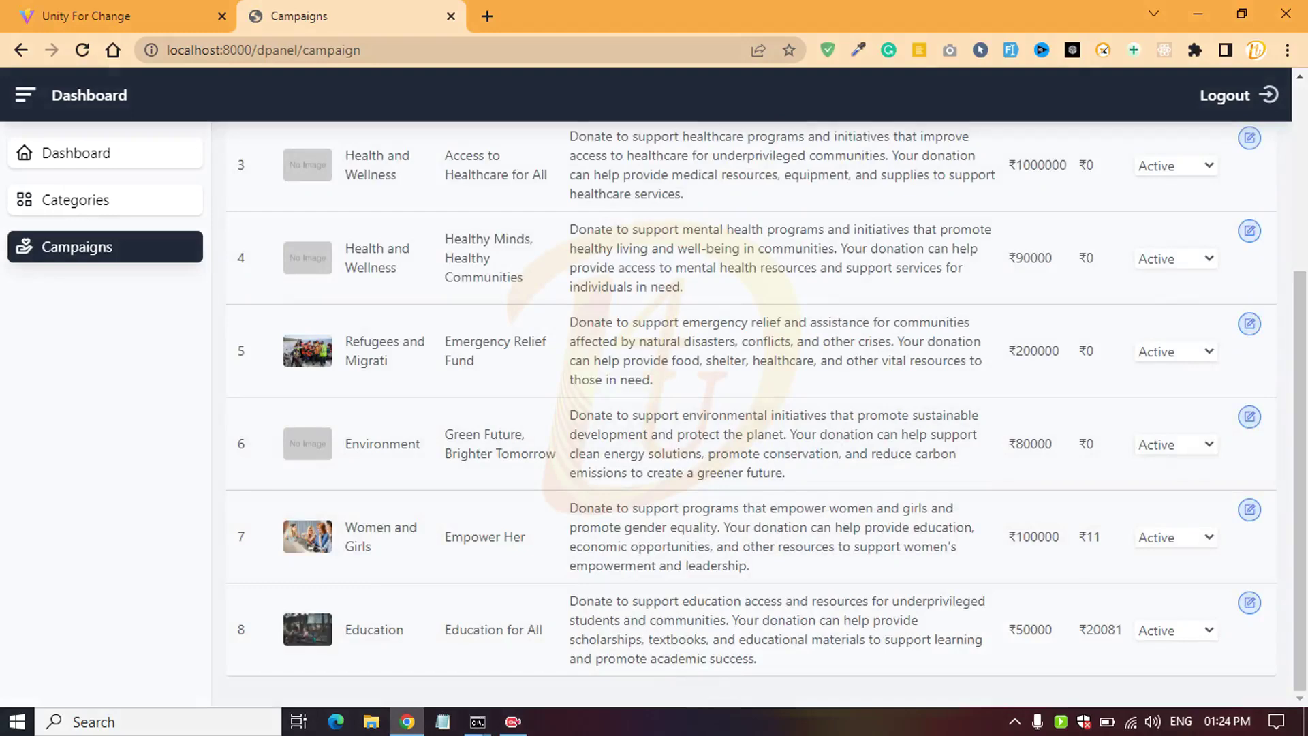
# Step: Reopen the Education for All raised-funds details and examine each donor's share in the pie chart
pyautogui.click(1100, 629)
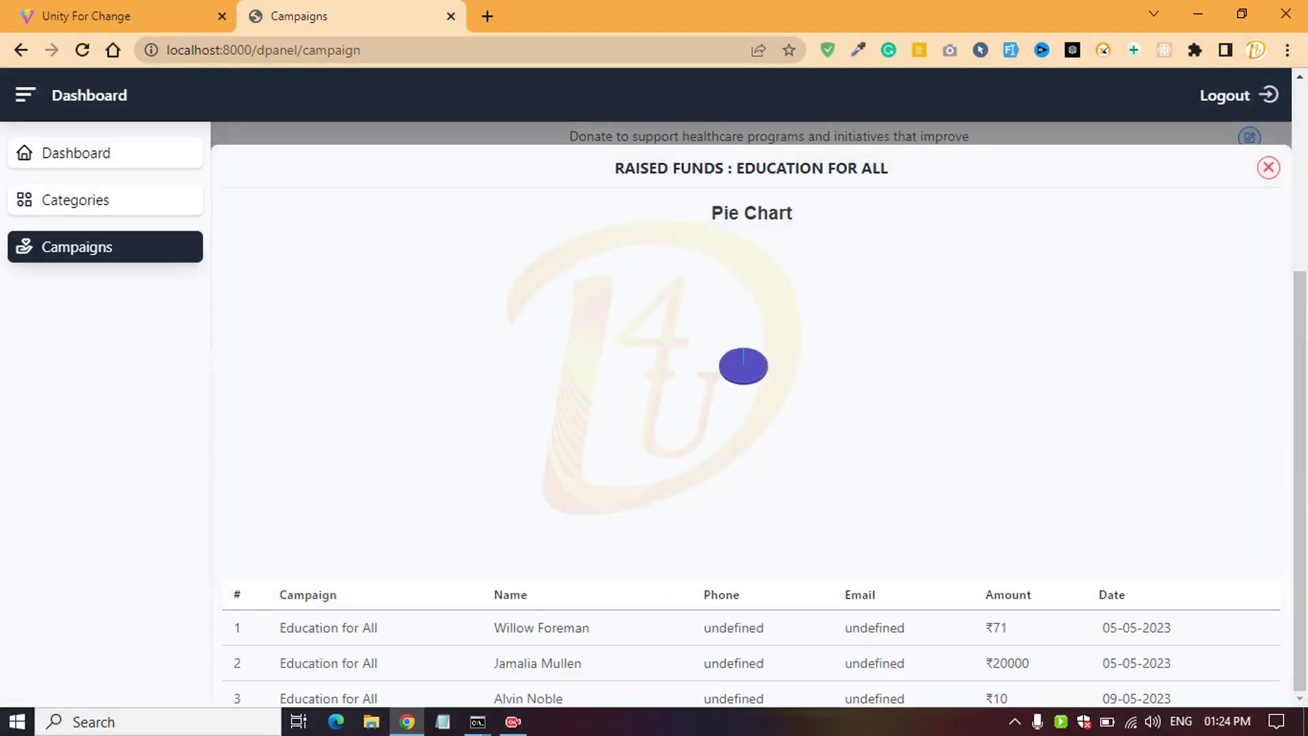
pyautogui.moveTo(806, 307)
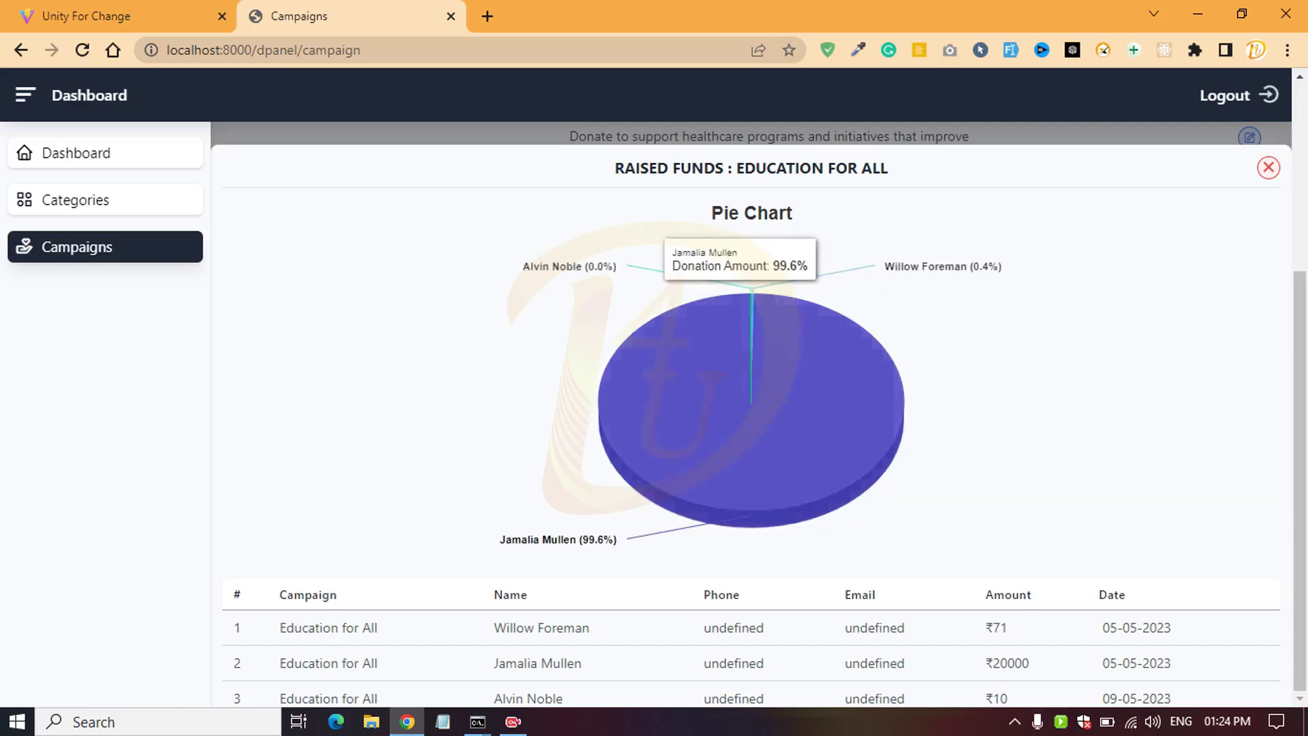
pyautogui.scroll(1, 836, 422)
pyautogui.rightClick(465, 263)
pyautogui.click(429, 286)
pyautogui.scroll(-2, 750, 409)
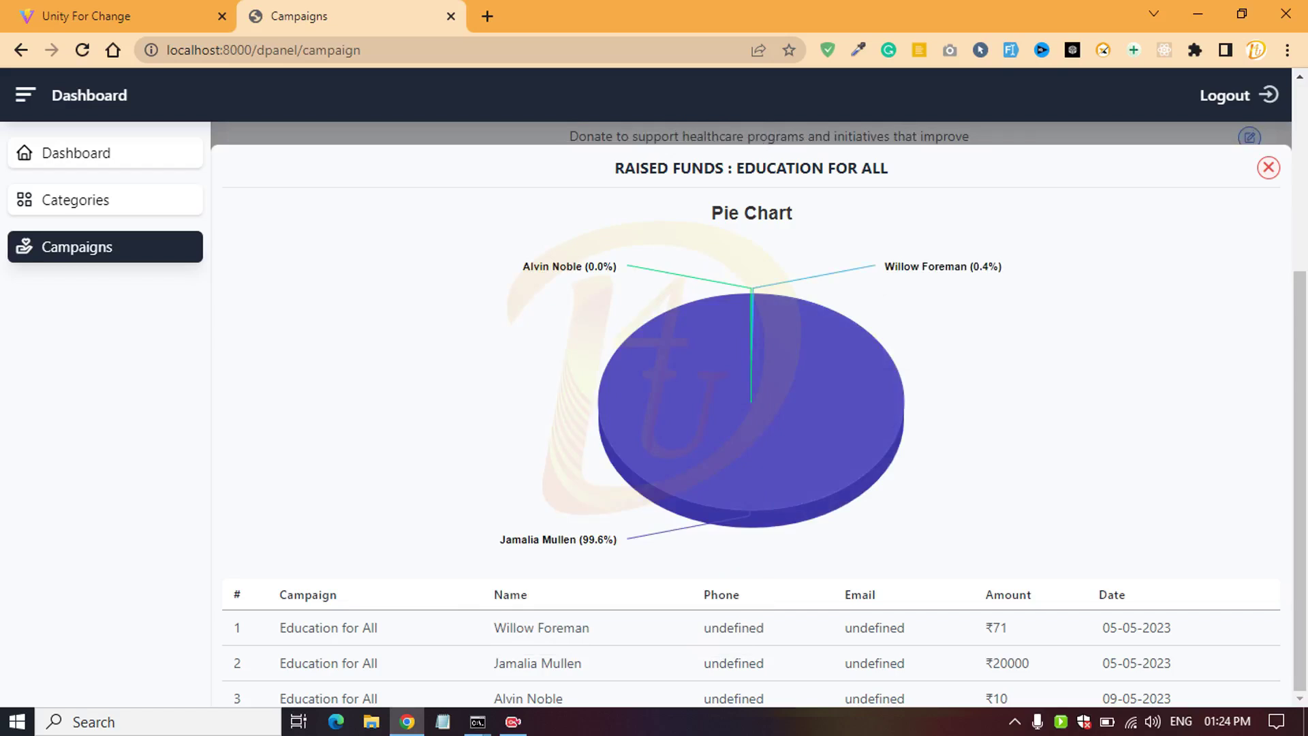
# Step: Check the phone and email entries in the Education for All donor table and close the details
pyautogui.moveTo(726, 628); pyautogui.dragTo(764, 628)
pyautogui.click(756, 628)
pyautogui.click(765, 628)
pyautogui.doubleClick(875, 629)
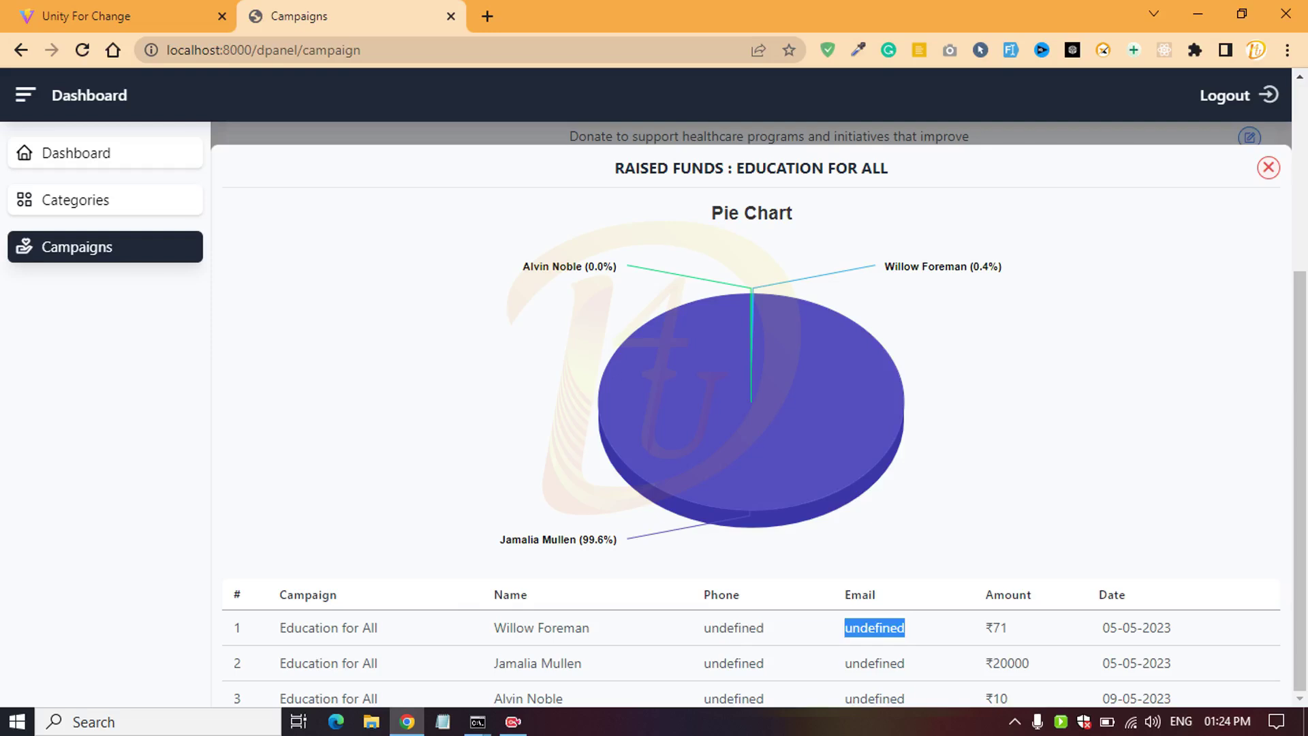
pyautogui.click(1269, 168)
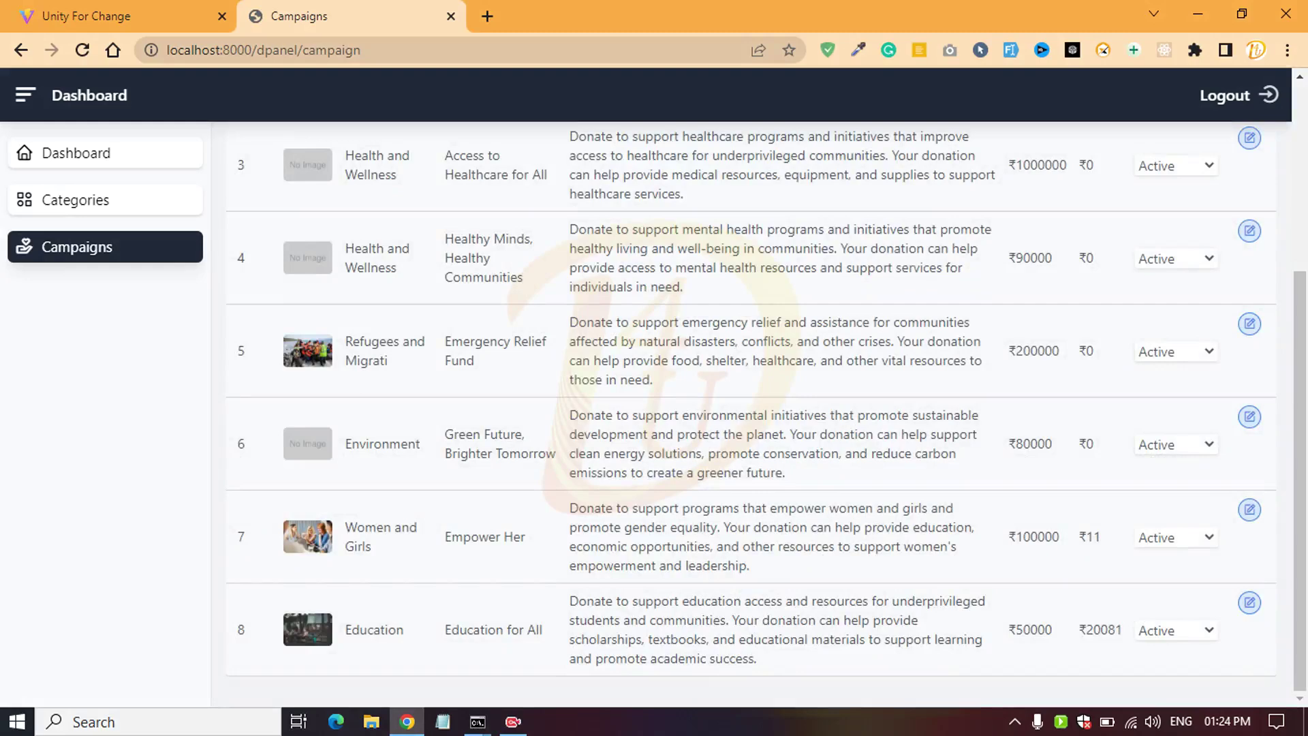
# Step: Open the New Campaign form, look at its category choices and return to the campaign list
pyautogui.scroll(4, 654, 409)
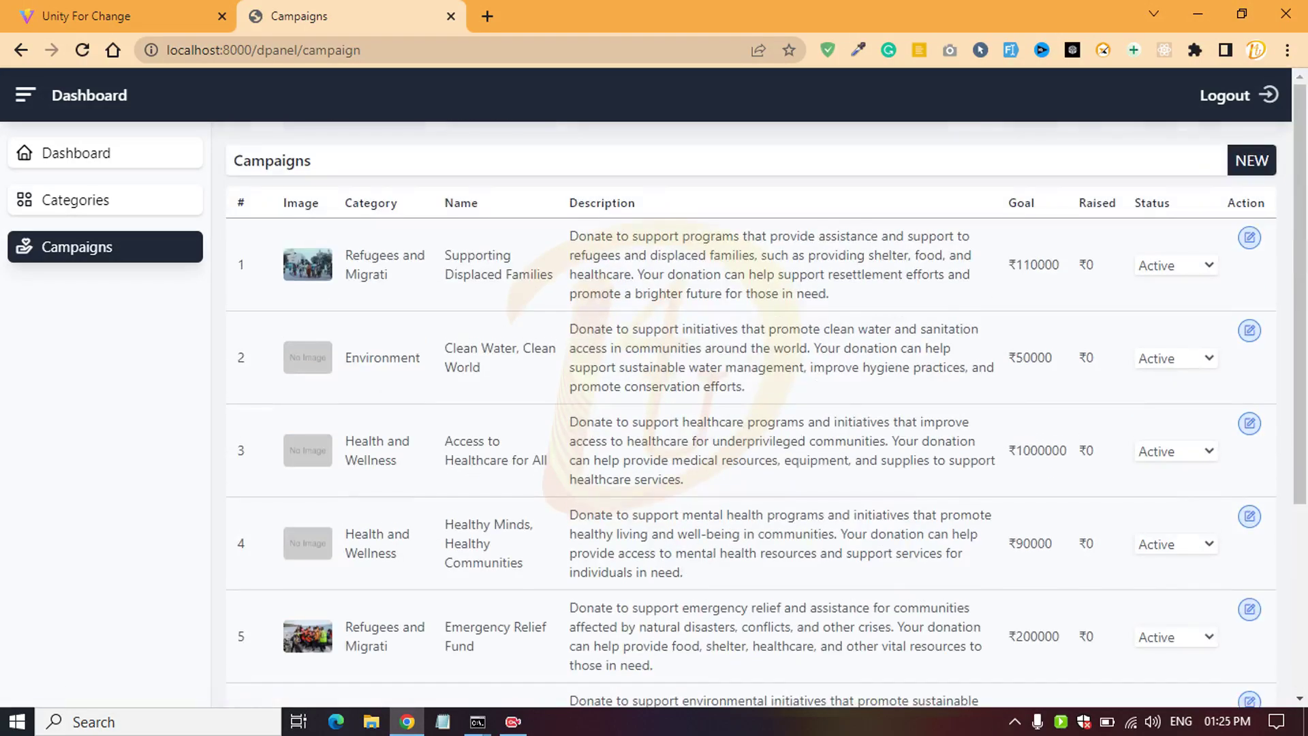
pyautogui.press('F5')
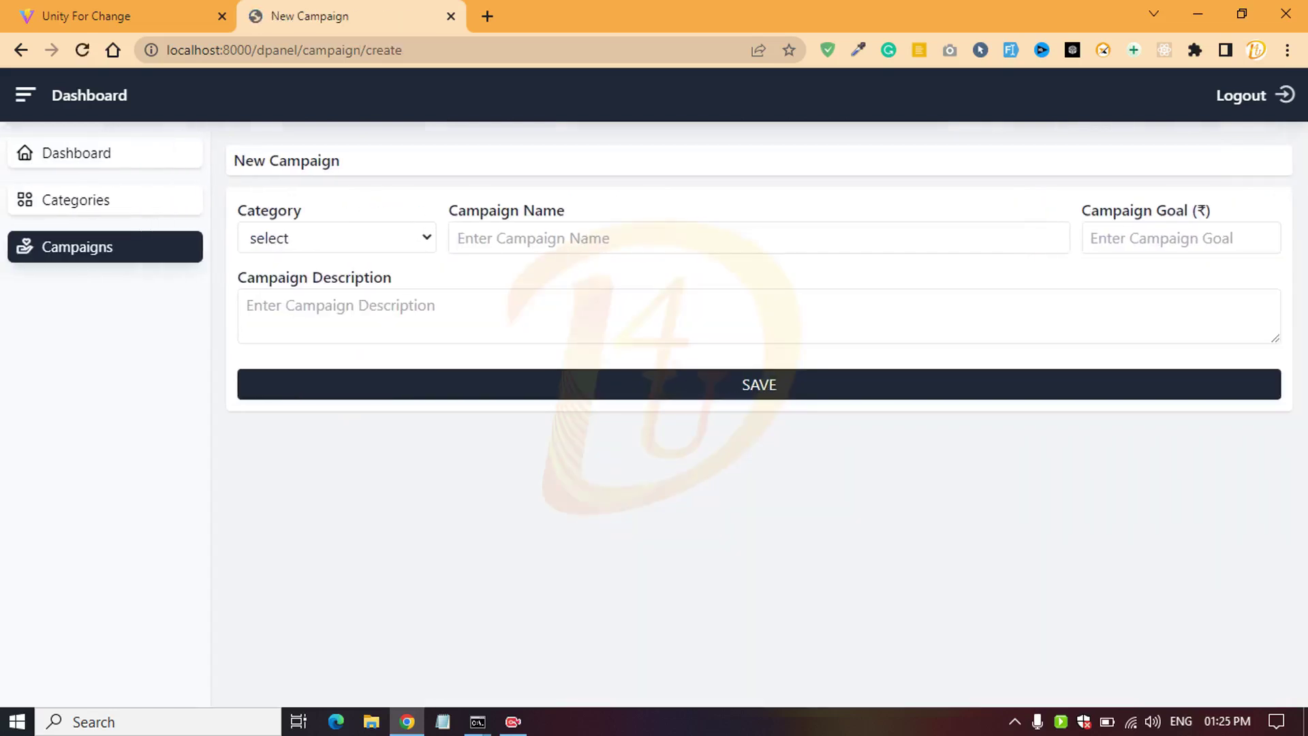
pyautogui.click(337, 238)
pyautogui.click(336, 238)
pyautogui.click(105, 247)
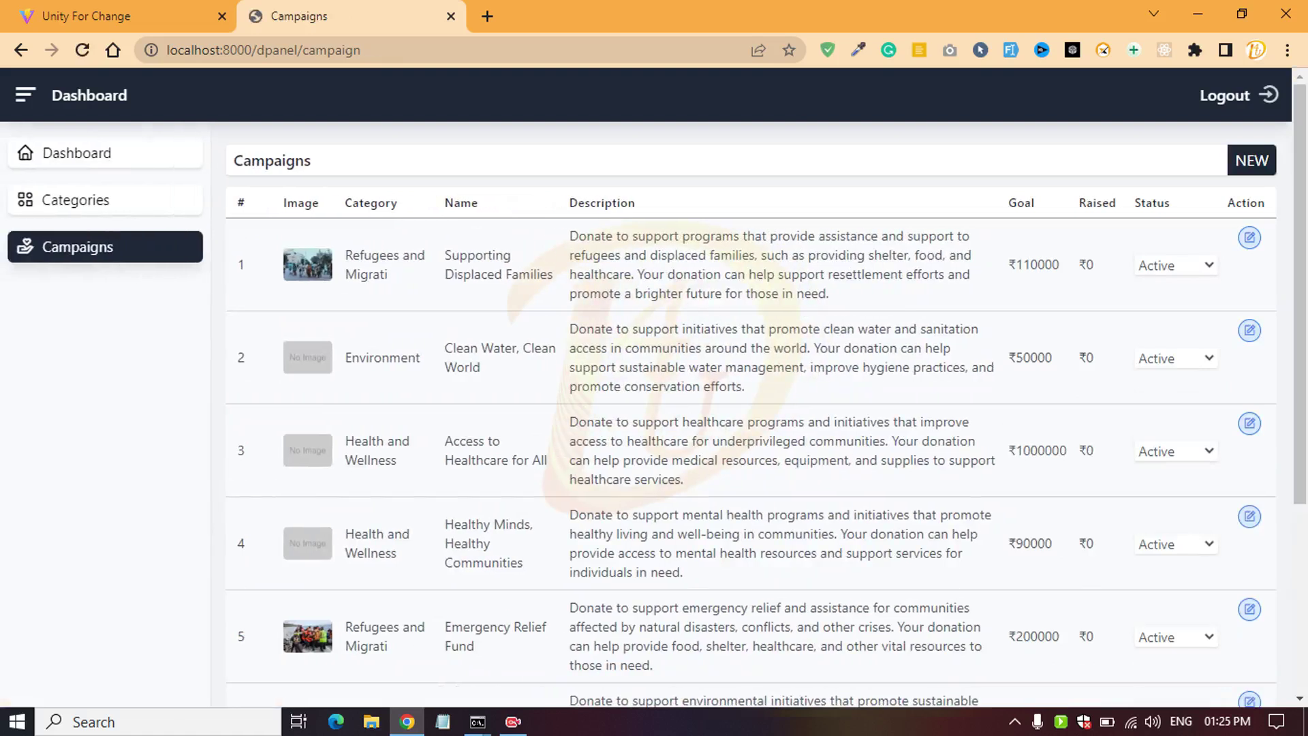
# Step: Open the Clean Water, Clean World campaign for editing and choose A-Guideline-About-How-to-Empower-Women-and-Why-It-Is-Necessary.jpg from Downloads as its image
pyautogui.click(1249, 331)
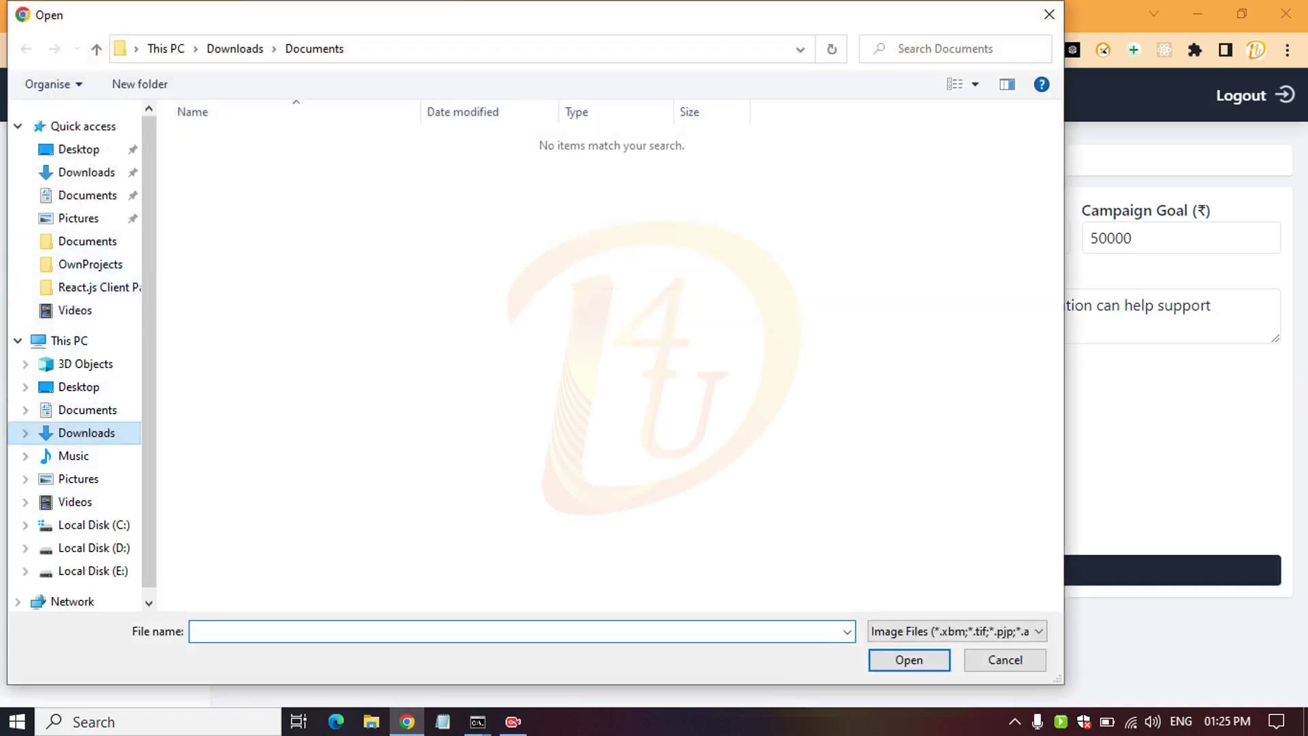
pyautogui.click(87, 433)
pyautogui.click(334, 265)
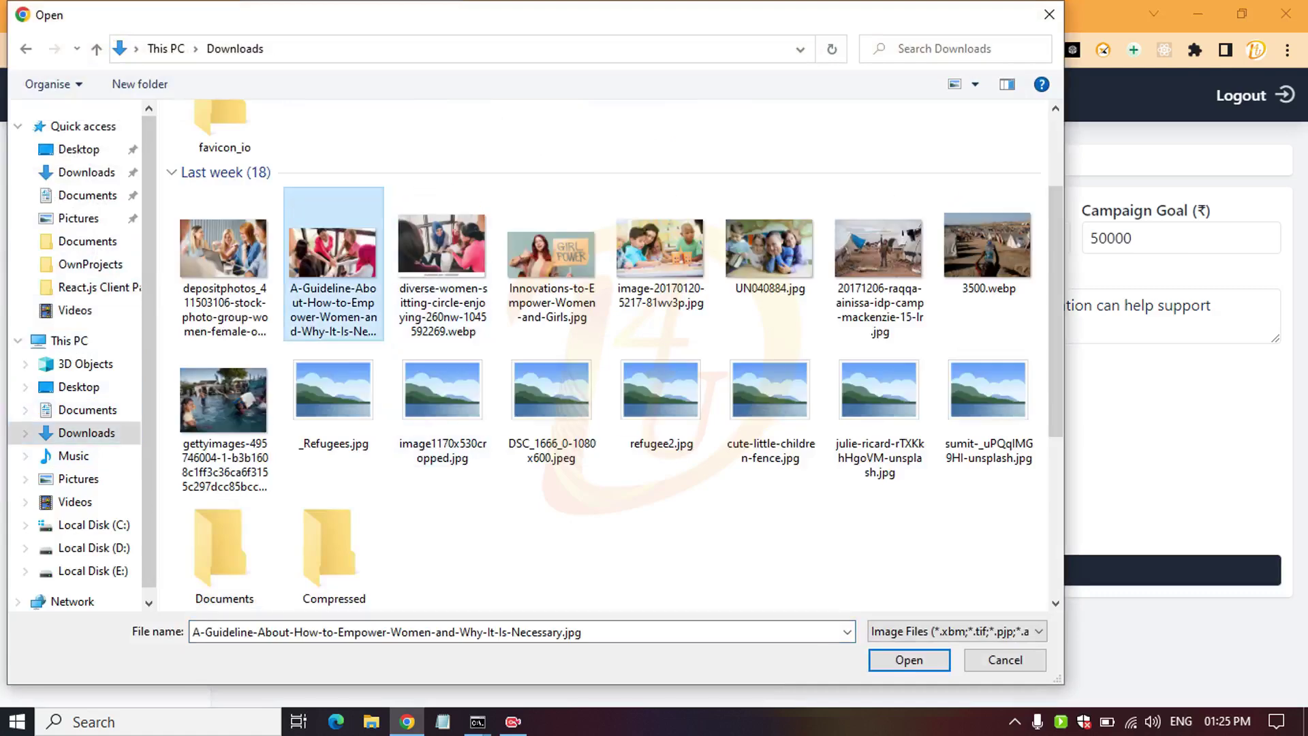
pyautogui.click(909, 660)
# Step: Try to add the chosen image to the campaign, cropped from its left edge across most of its width
pyautogui.scroll(-3, 660, 394)
pyautogui.scroll(3, 661, 394)
pyautogui.scroll(-3, 661, 394)
pyautogui.moveTo(654, 387); pyautogui.dragTo(611, 387)
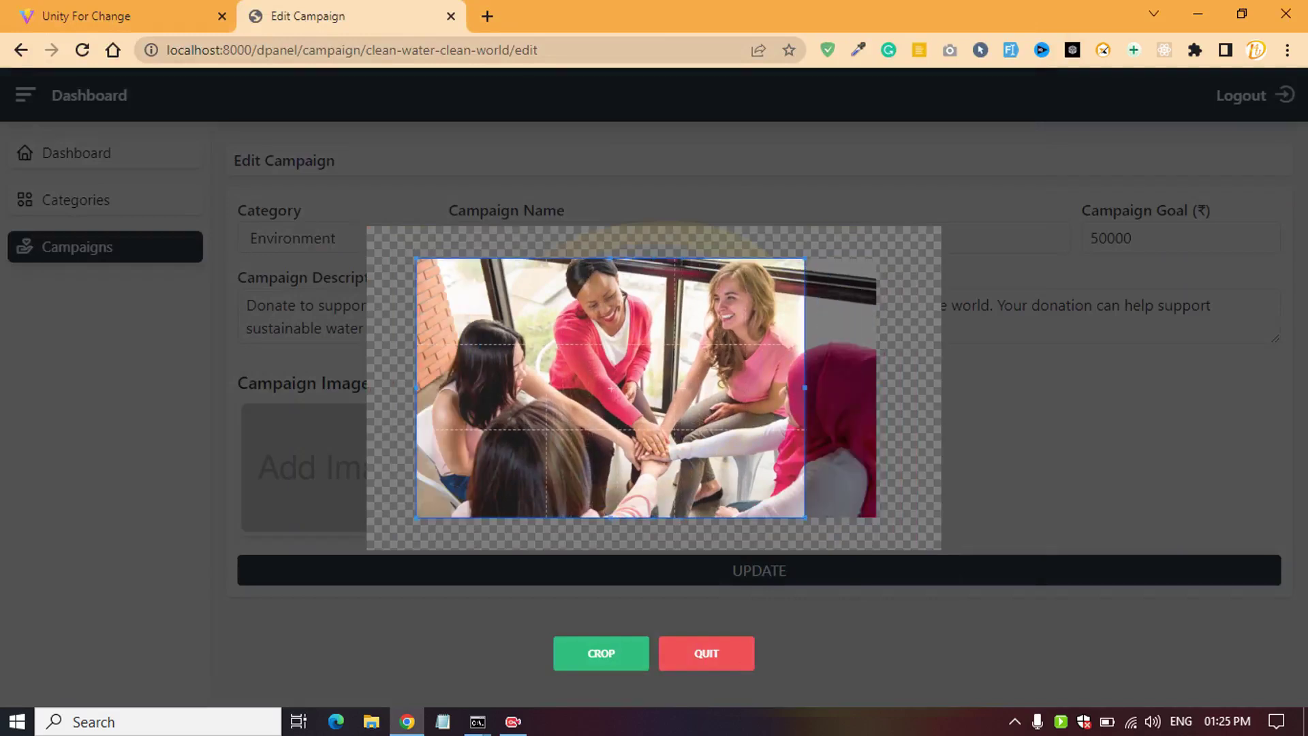
pyautogui.click(601, 653)
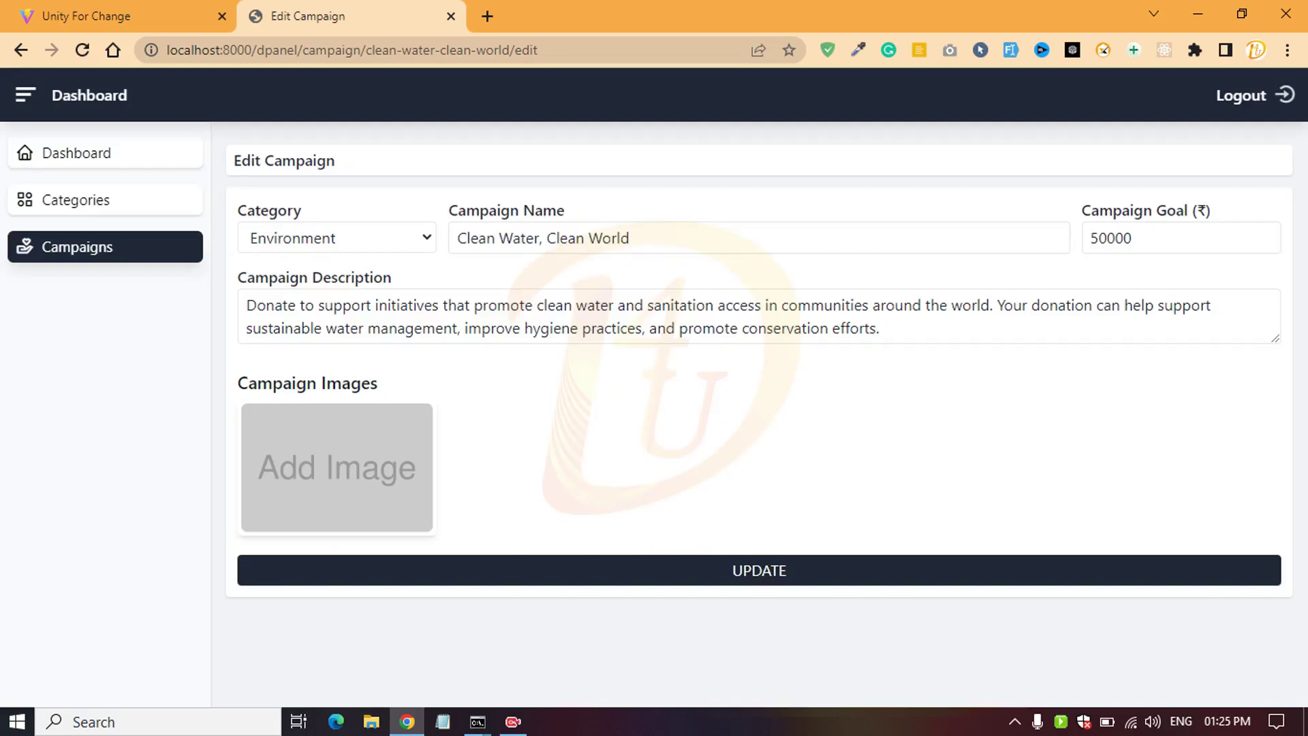
pyautogui.click(810, 328)
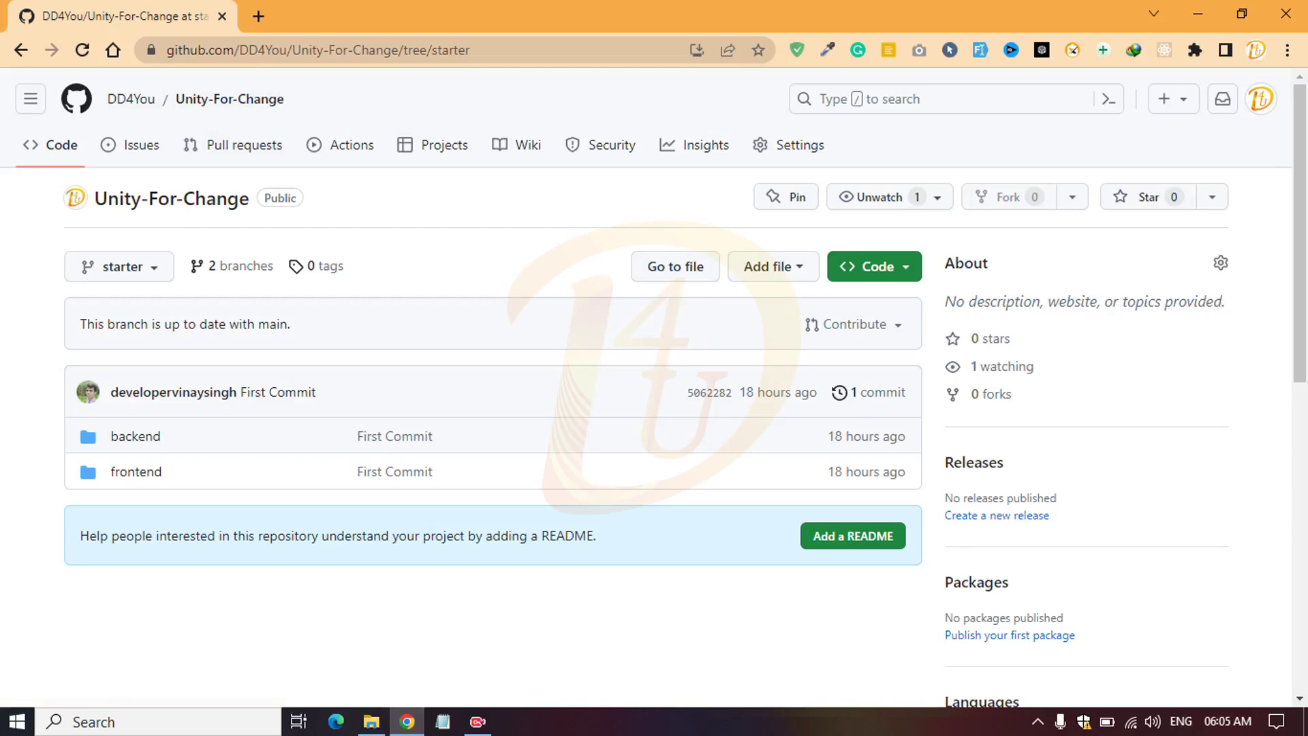
# Step: Copy the HTTPS clone URL of the Unity-For-Change GitHub repository and open Git Bash in the E:\YT folder
pyautogui.click(875, 267)
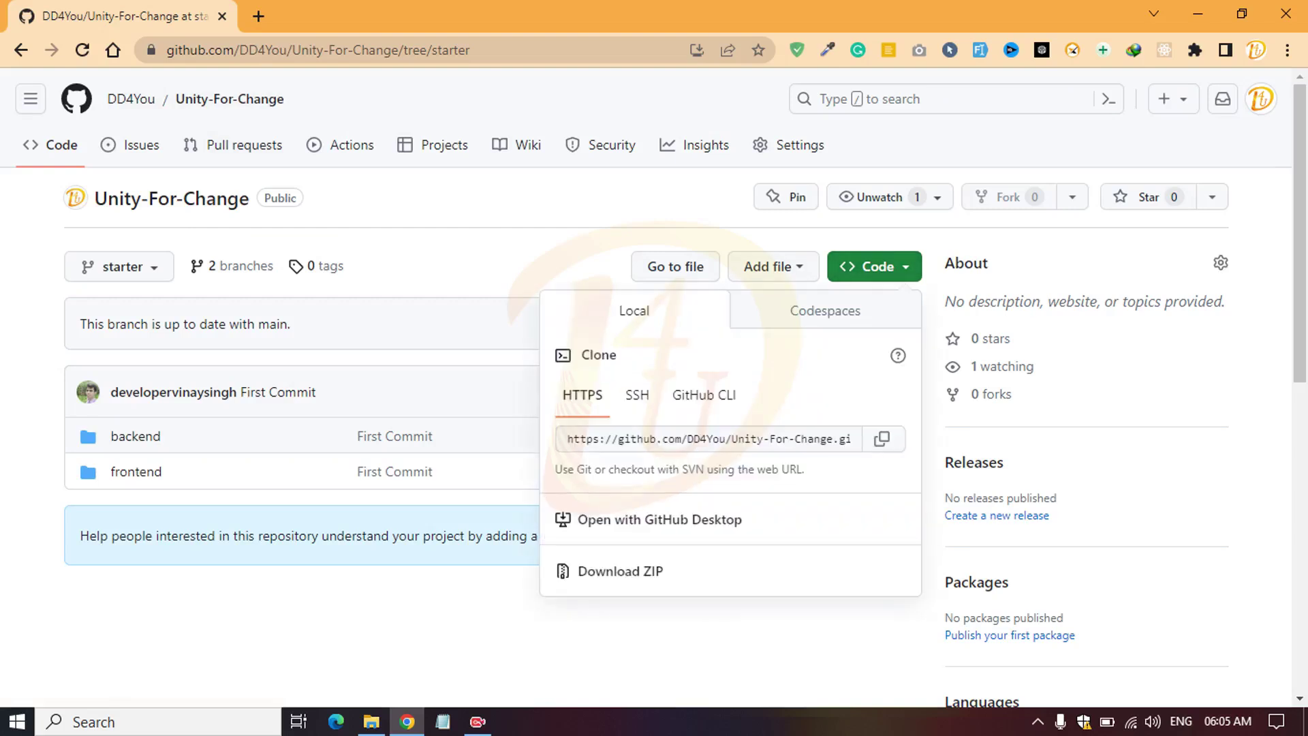
pyautogui.click(882, 438)
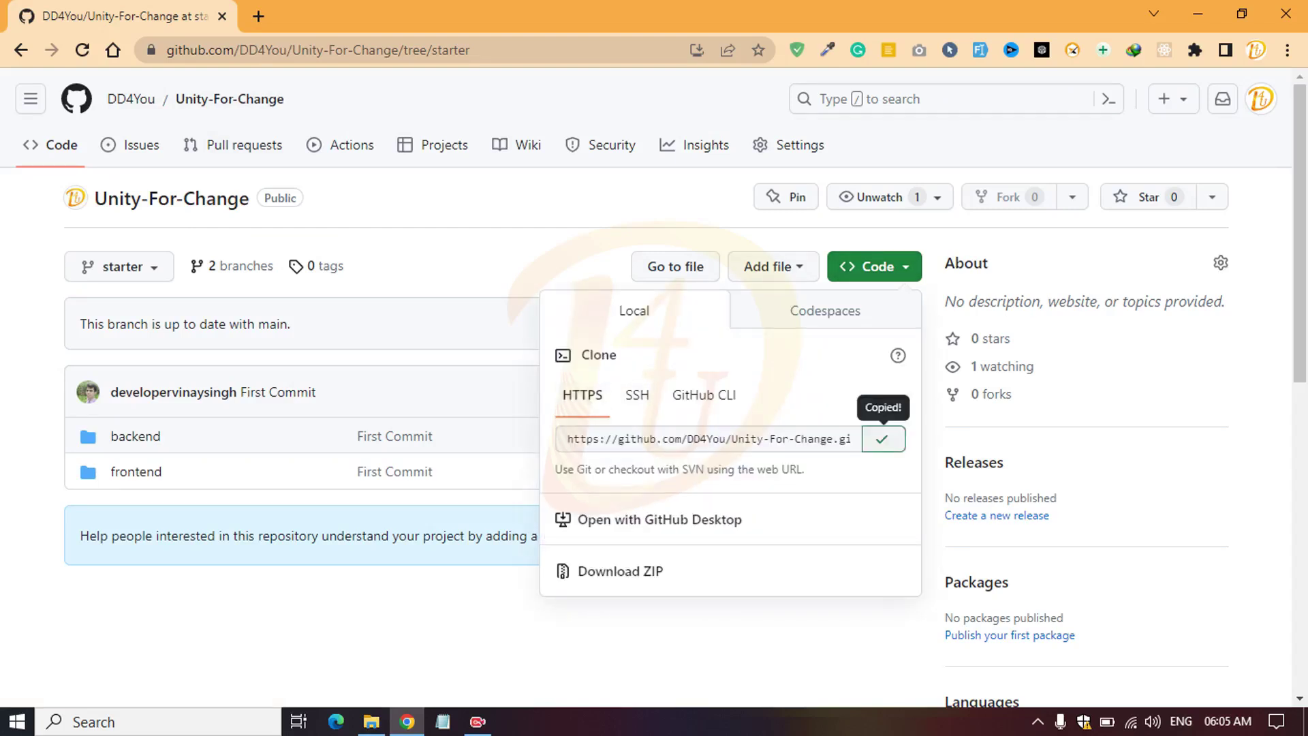
pyautogui.click(371, 722)
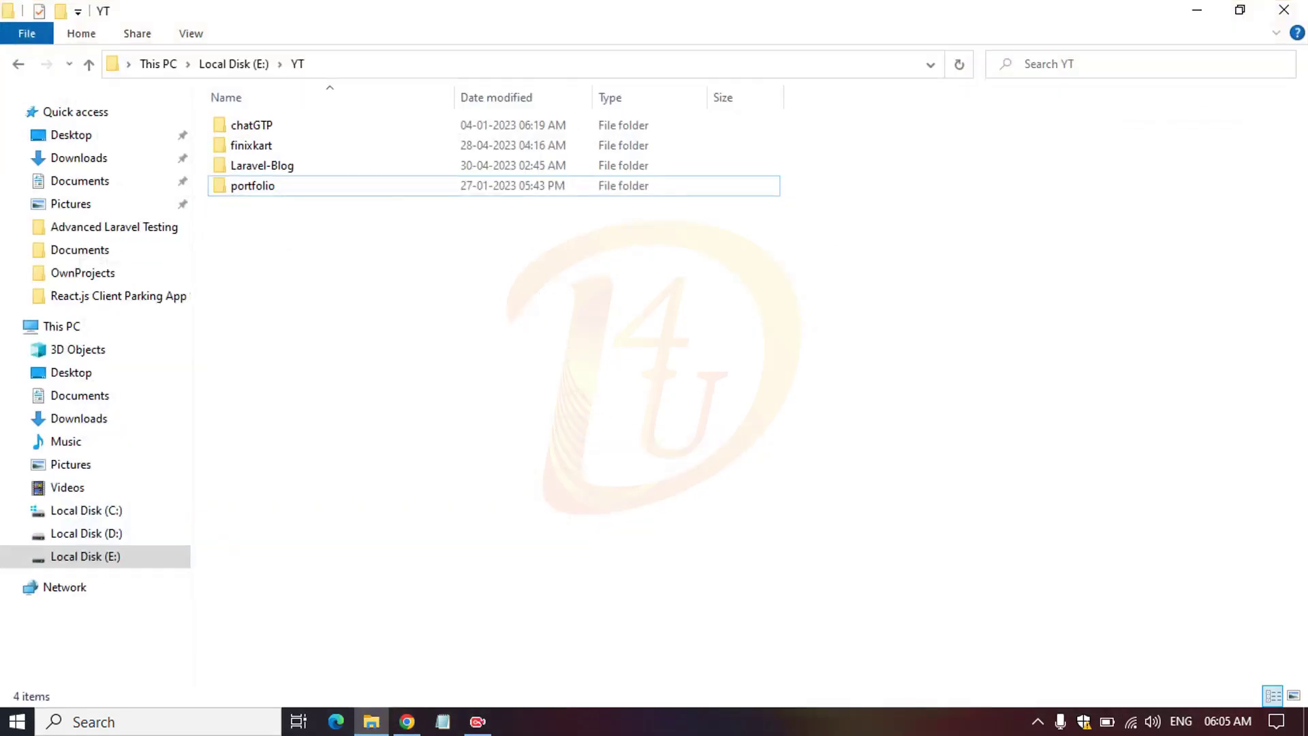
pyautogui.rightClick(461, 368)
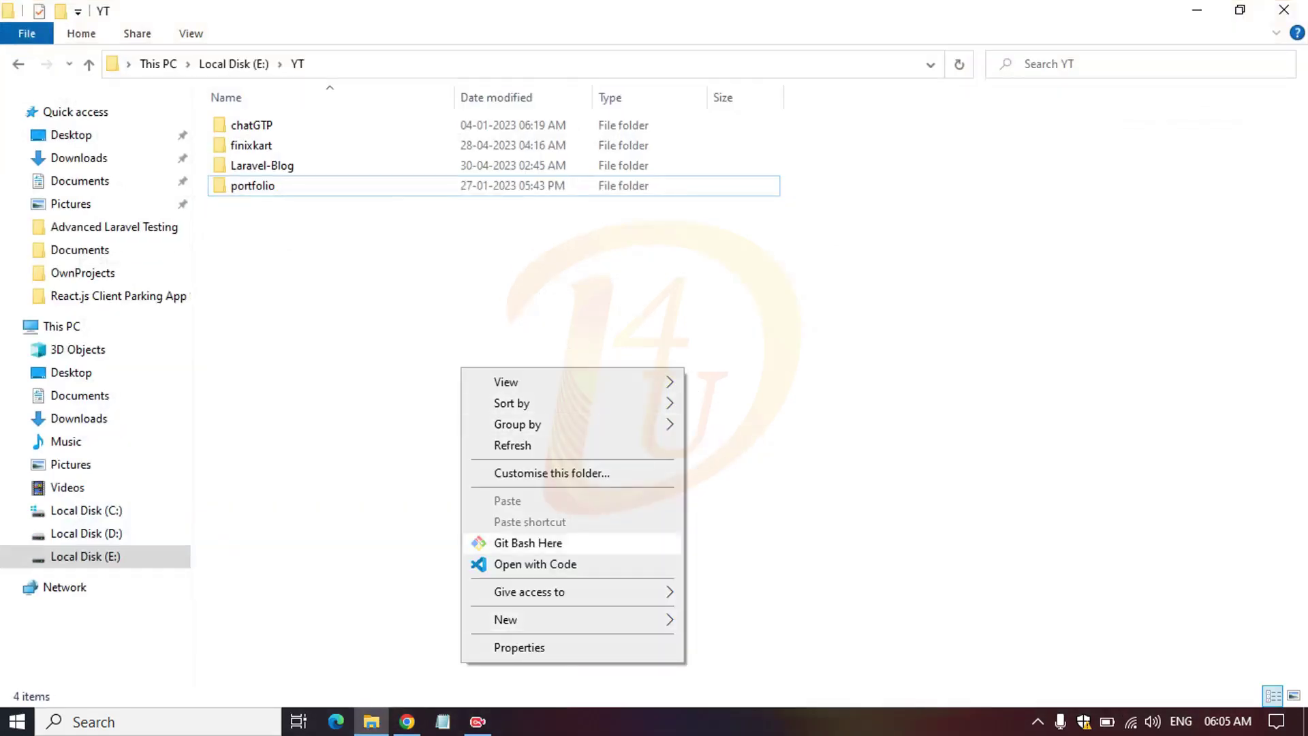
pyautogui.click(525, 543)
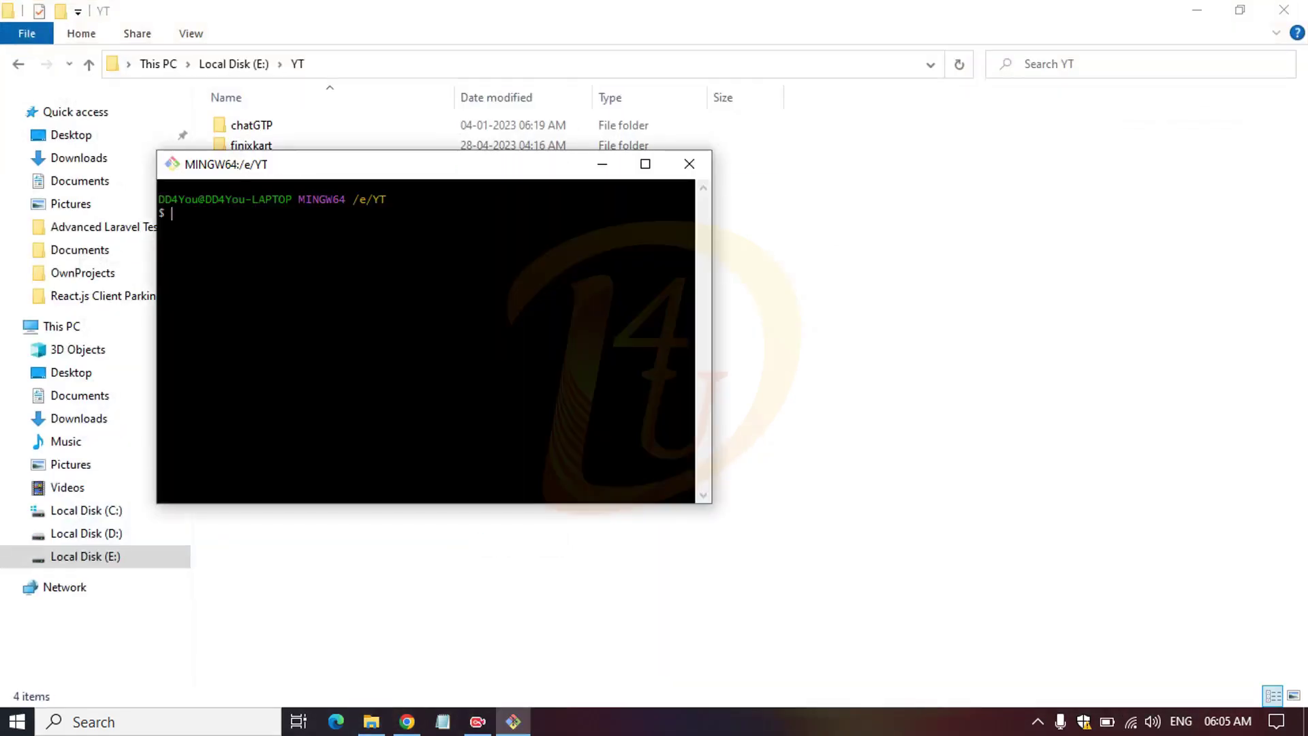
pyautogui.moveTo(537, 201); pyautogui.dragTo(667, 244)
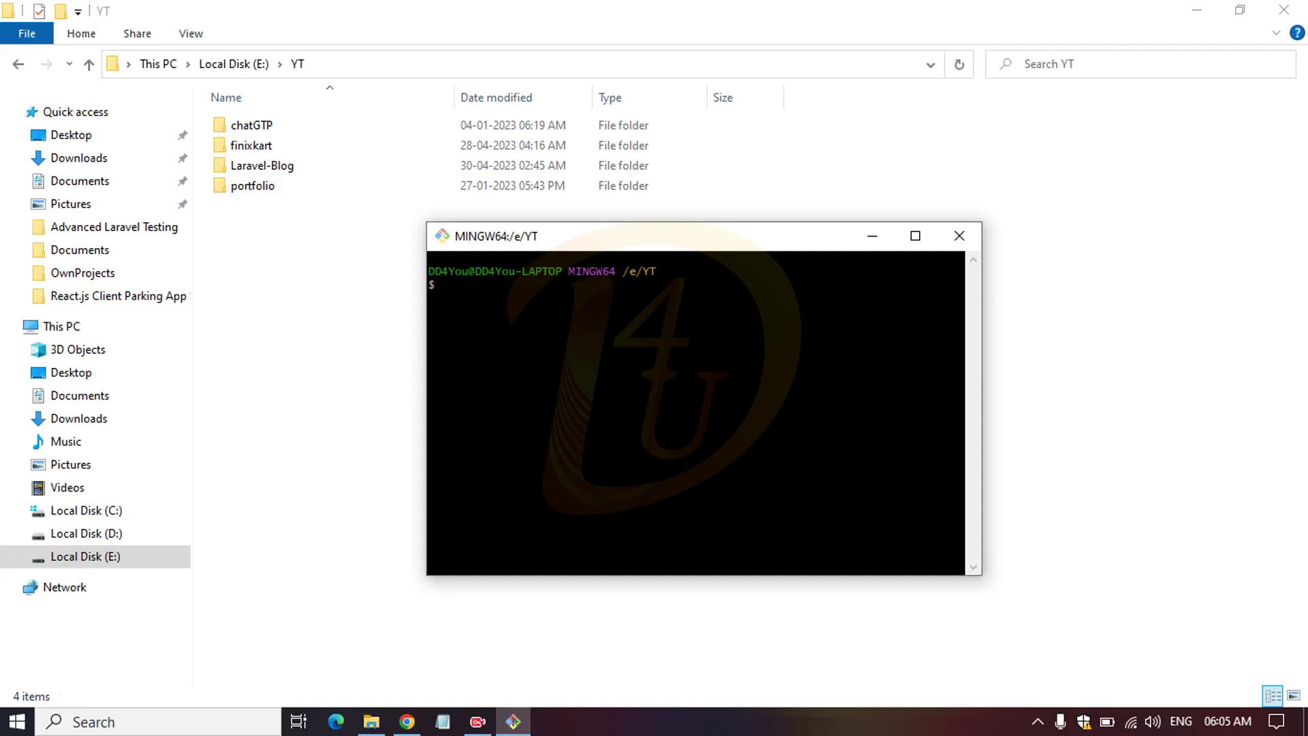
pyautogui.write('git clone -b starter')
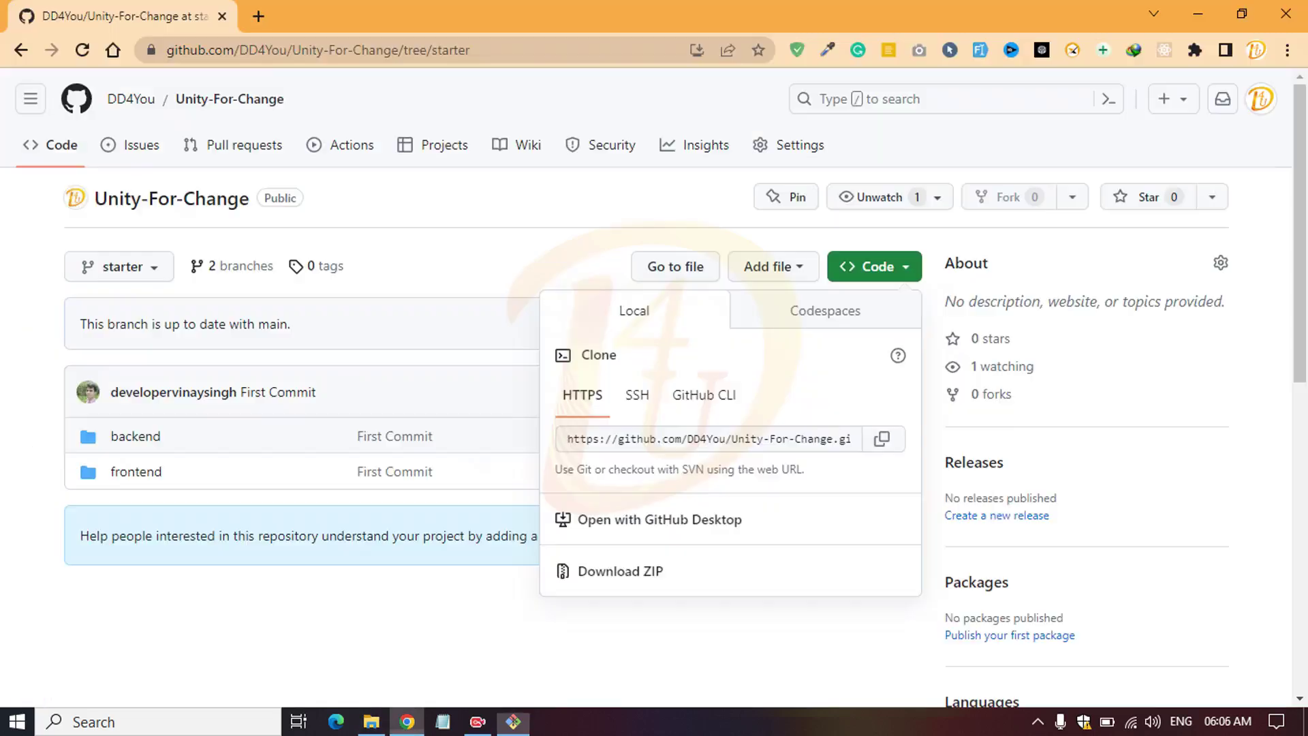
pyautogui.click(407, 722)
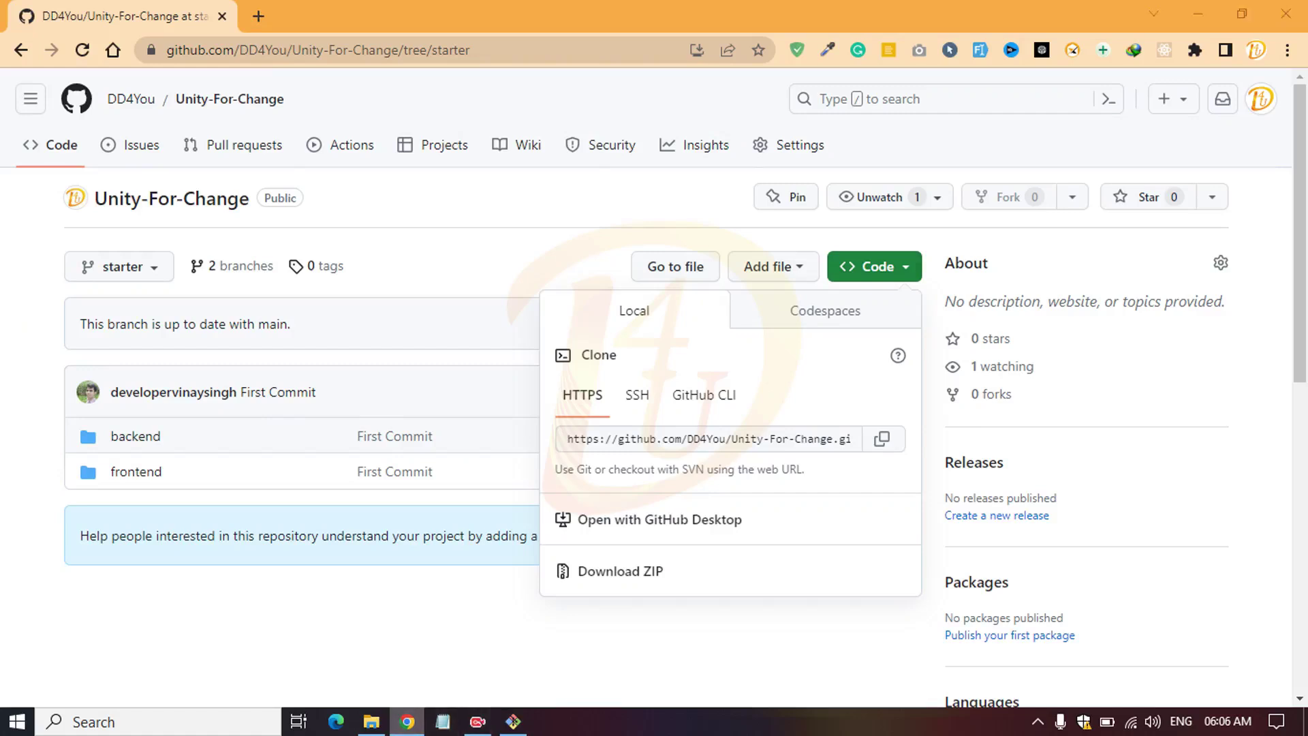
pyautogui.hotkey('alt', 'Tab')
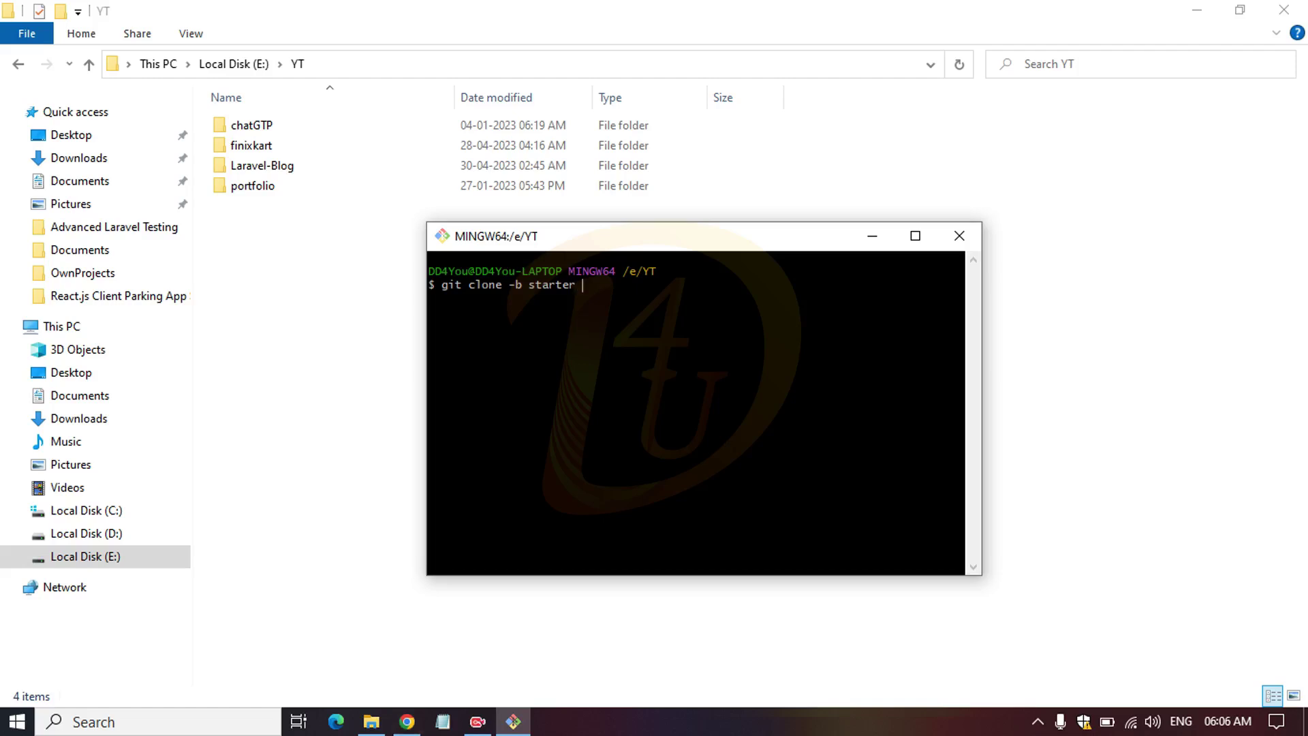
pyautogui.rightClick(643, 369)
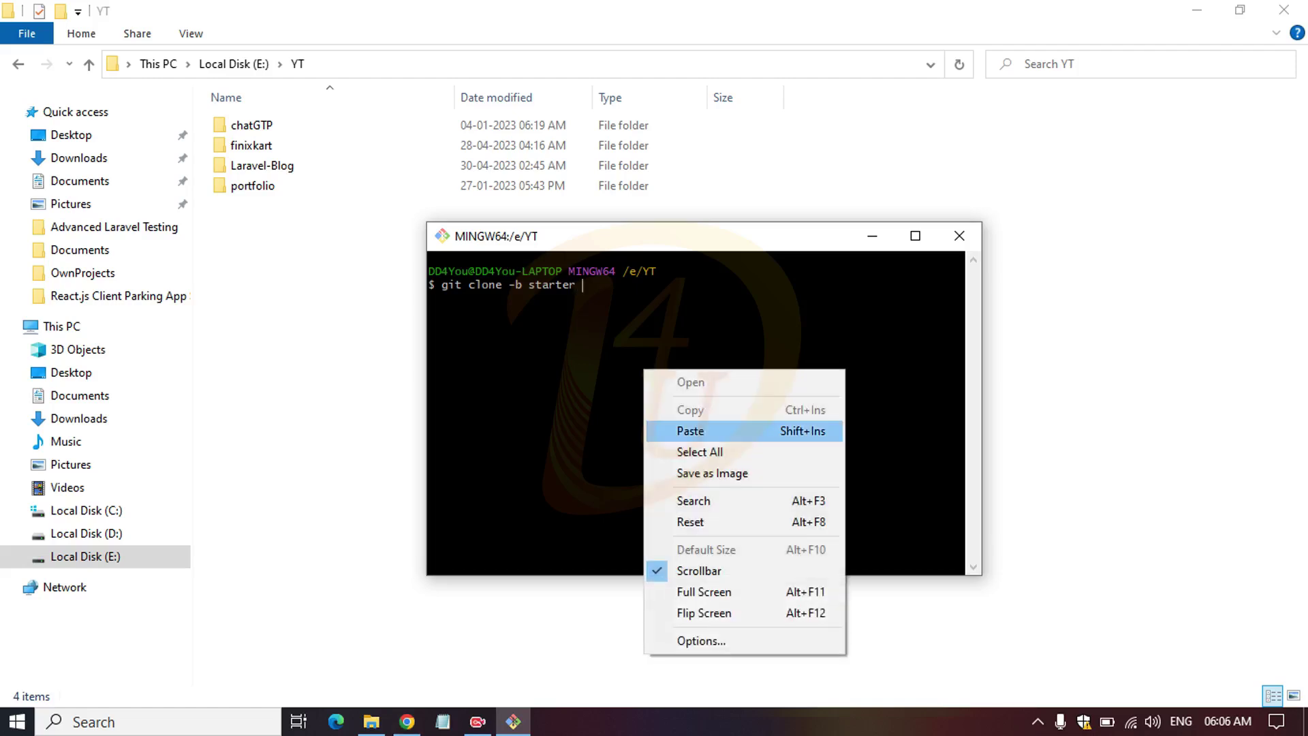
pyautogui.click(690, 431)
pyautogui.press('Return')
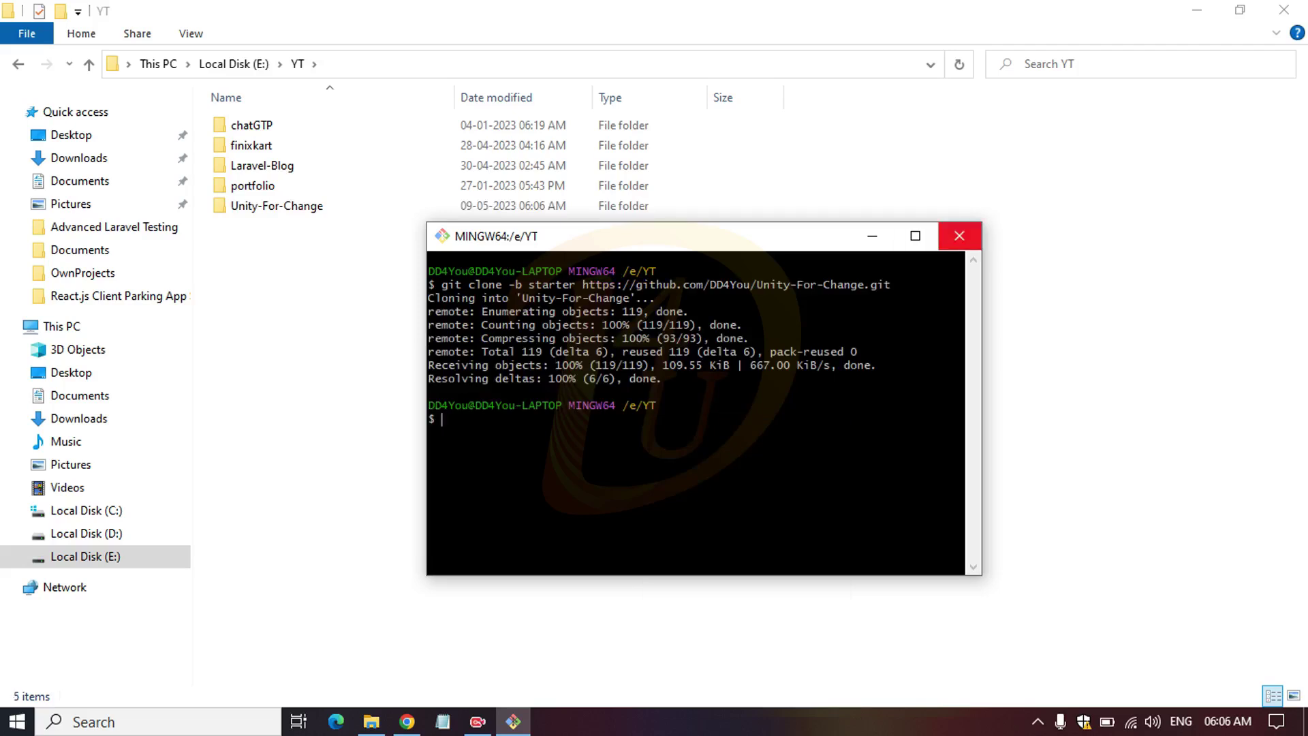
pyautogui.click(959, 235)
pyautogui.doubleClick(276, 206)
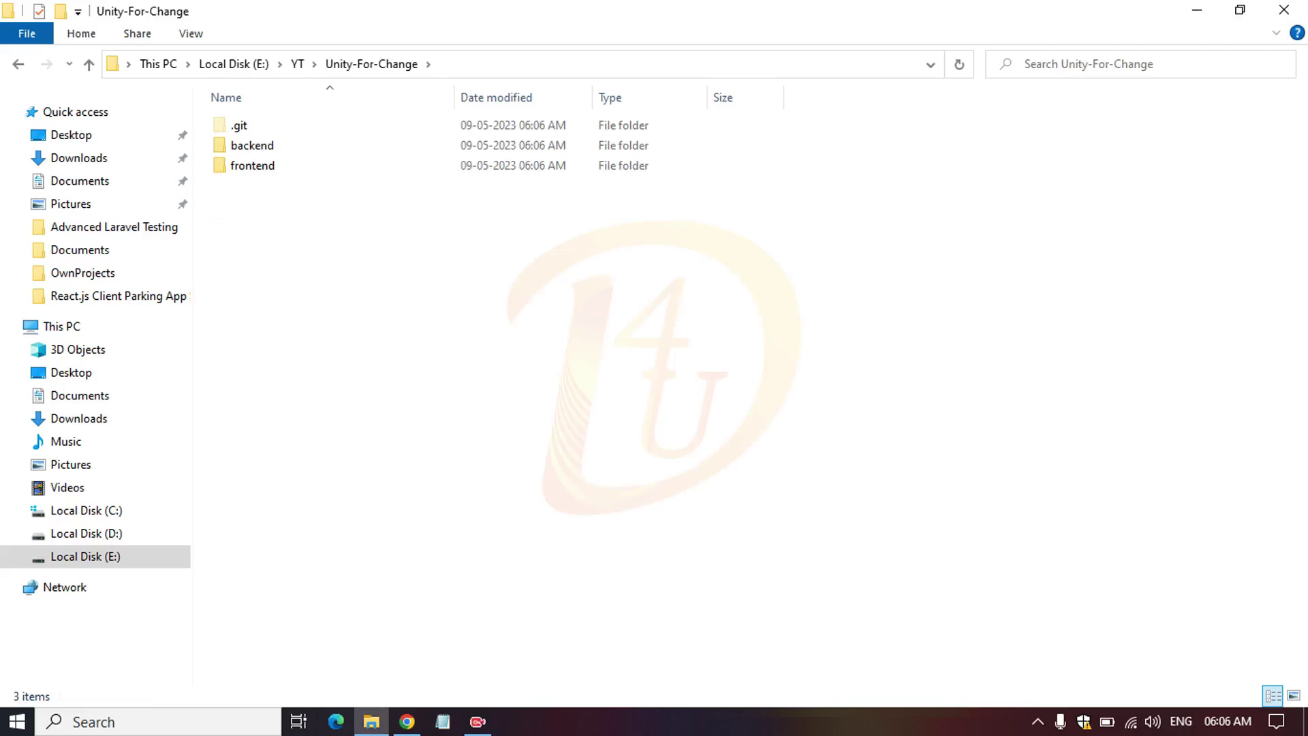